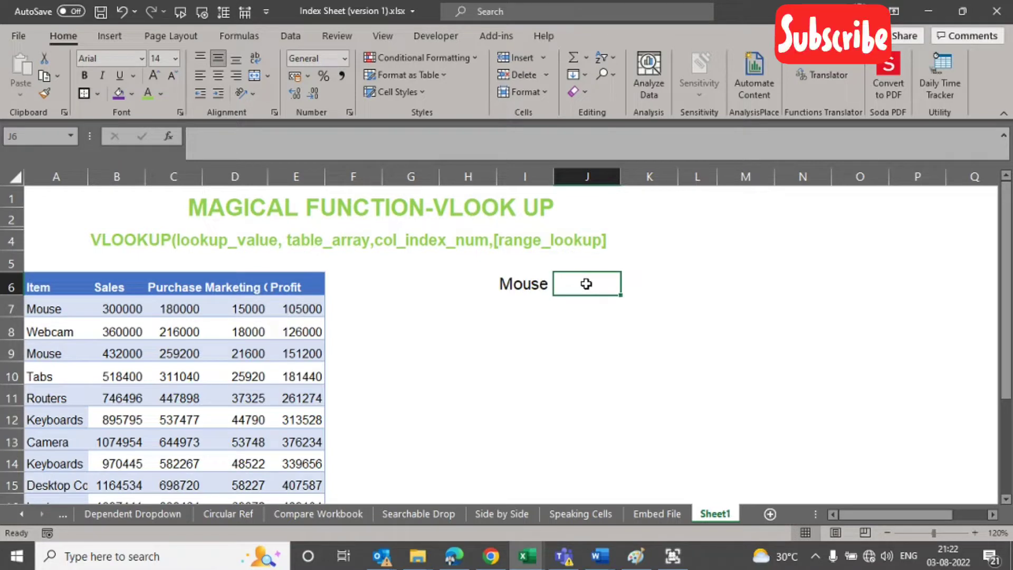
Step: Start a VLOOKUP formula in J6 with I6 as the lookup value and A6:E19 as the table array
type("=")
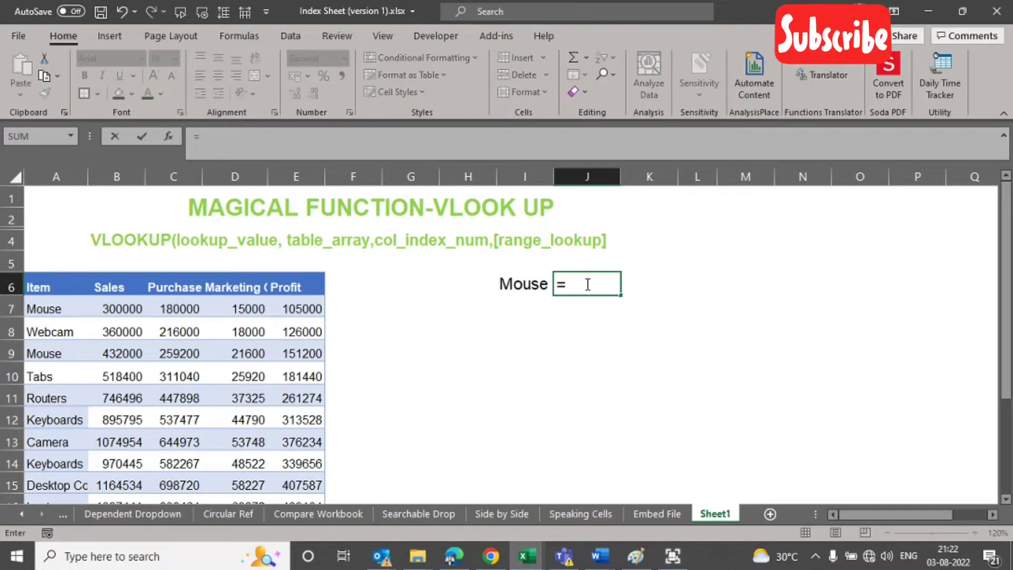
type("vlookup(")
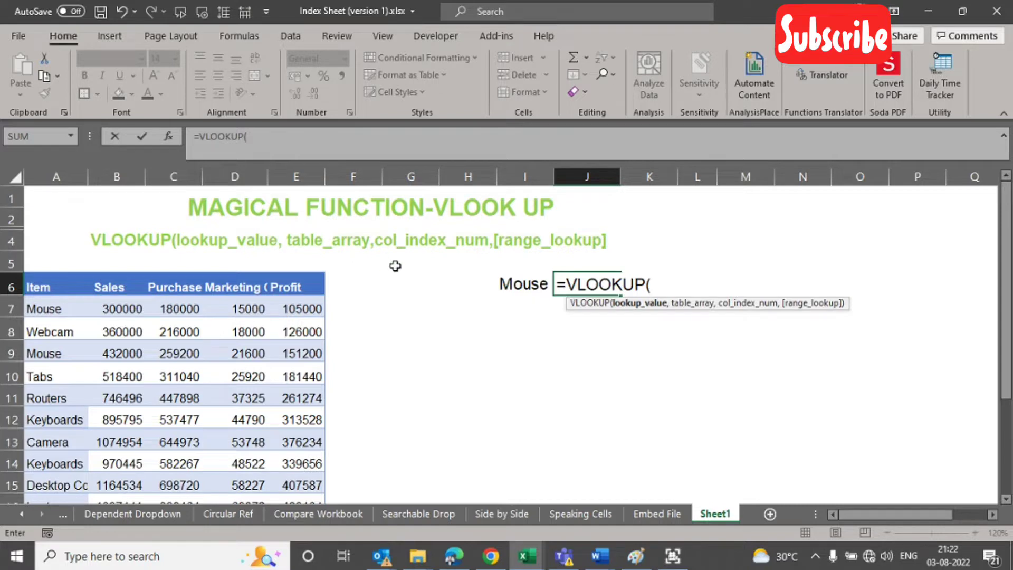
left_click(507, 283)
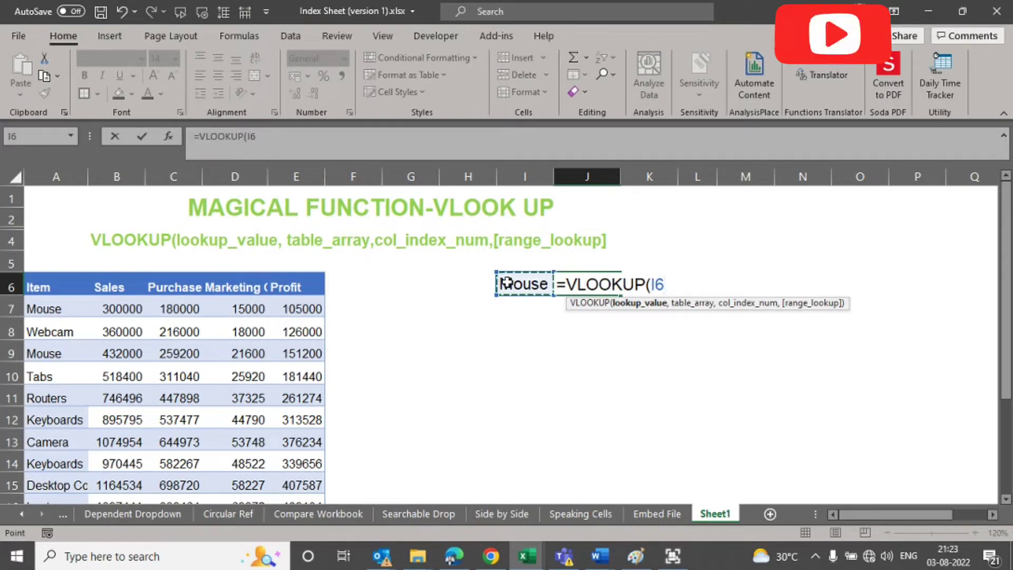
type(",")
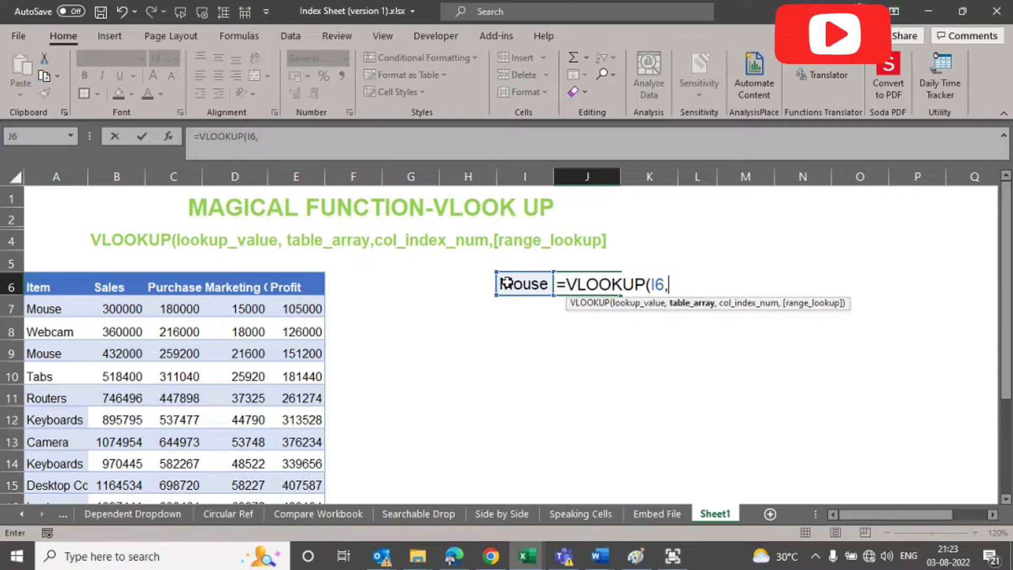
left_click(44, 283)
key("ctrl+shift+Right")
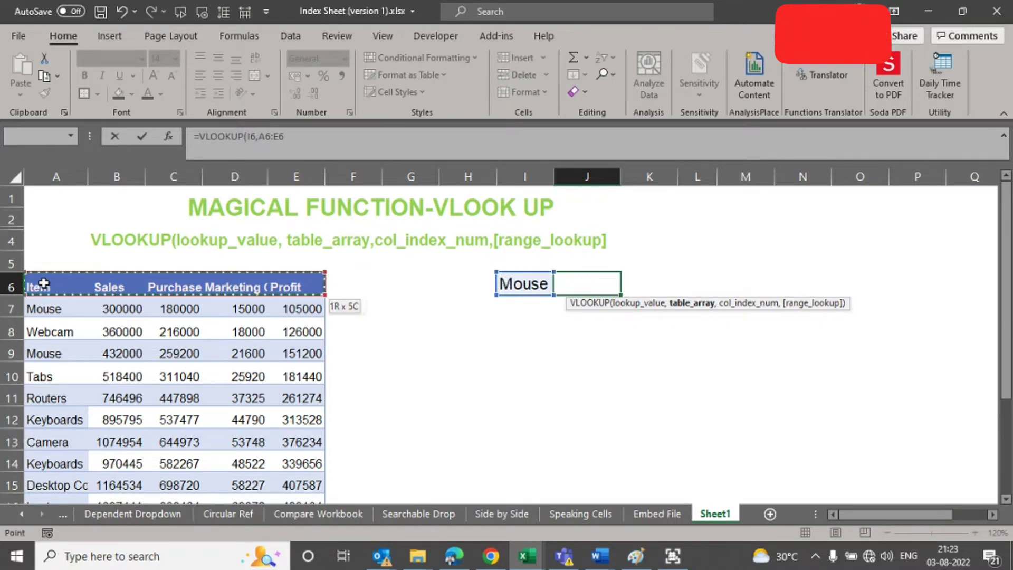
key("ctrl+shift+Down")
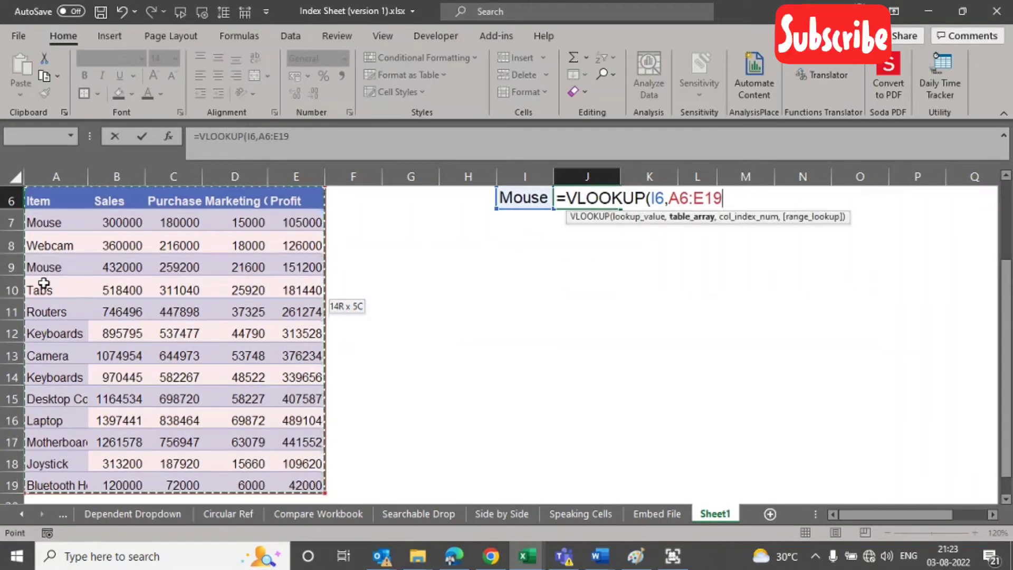
type(",")
left_click_drag(1008, 317, 1008, 232)
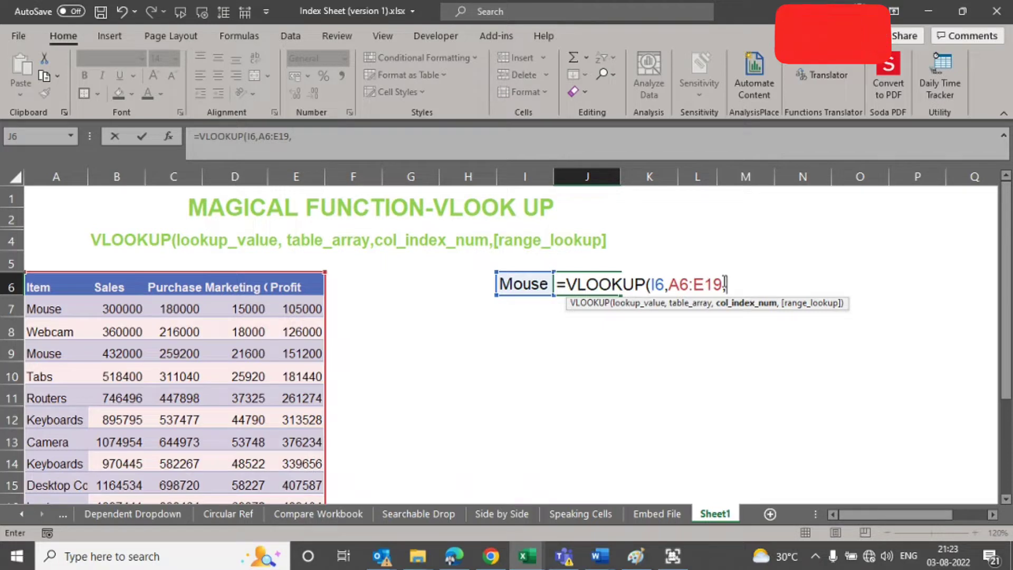
Step: Complete the VLOOKUP formula in J6 with column index 2 and FALSE for an exact match
type("2")
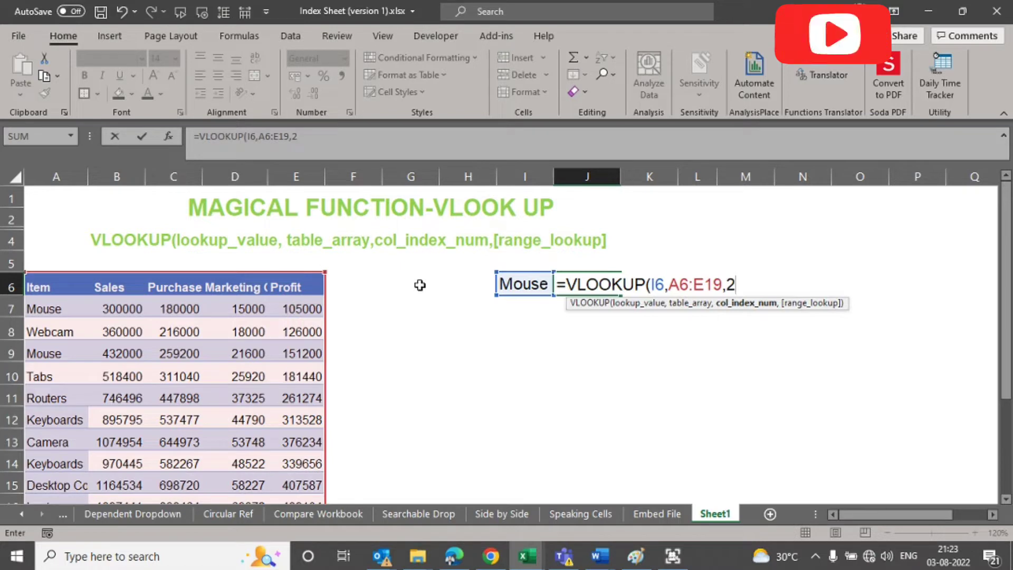
type(",")
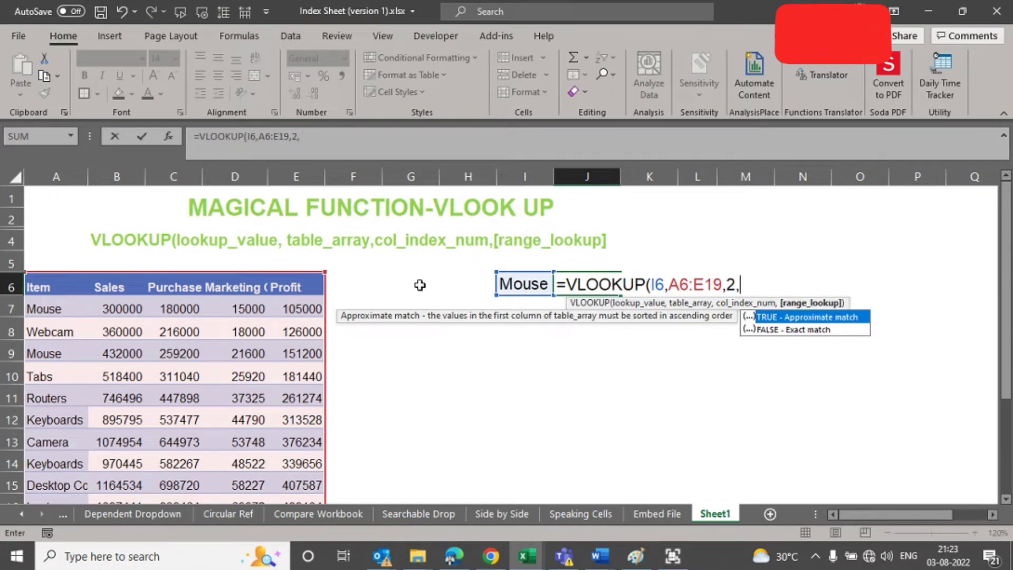
type("false")
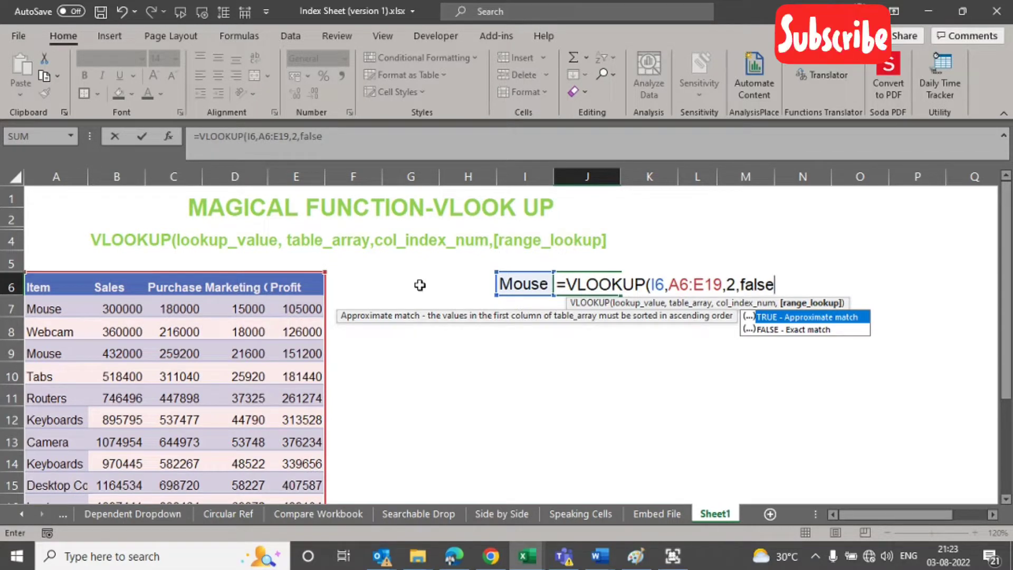
key("Tab")
key("BackSpace")
key("BackSpace")
key("BackSpace")
key("BackSpace")
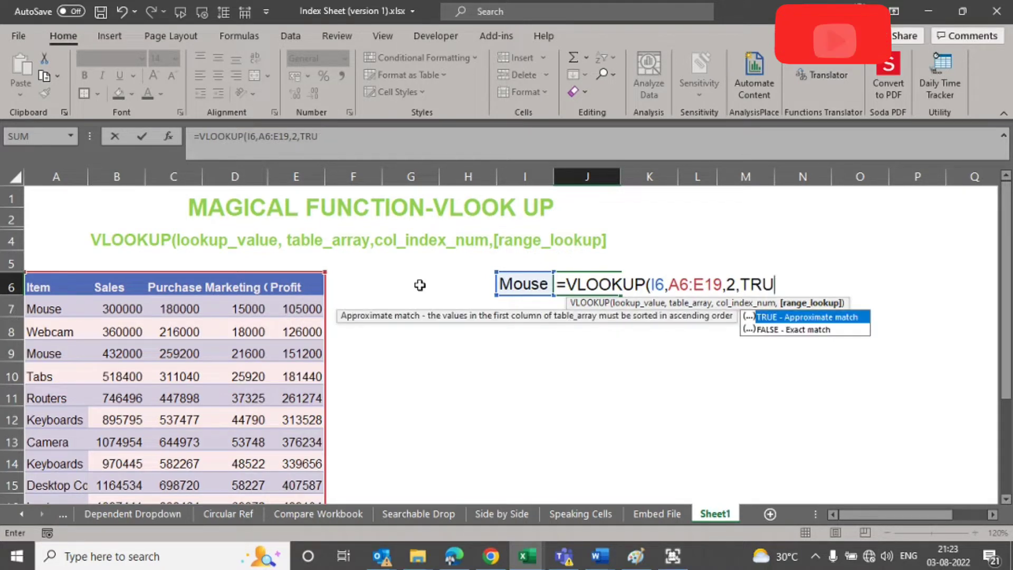
type("FALSE")
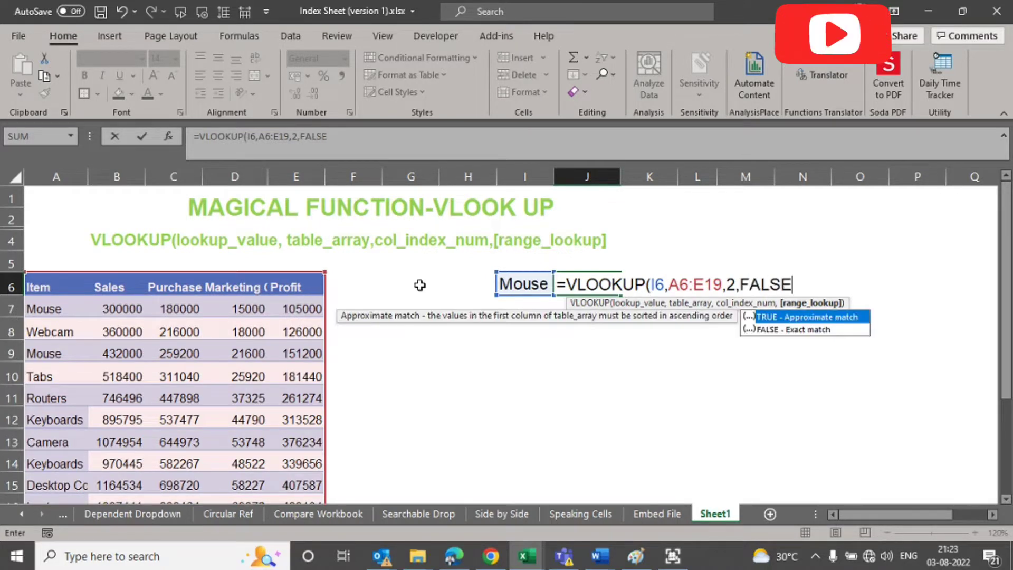
key("Down")
key("Tab")
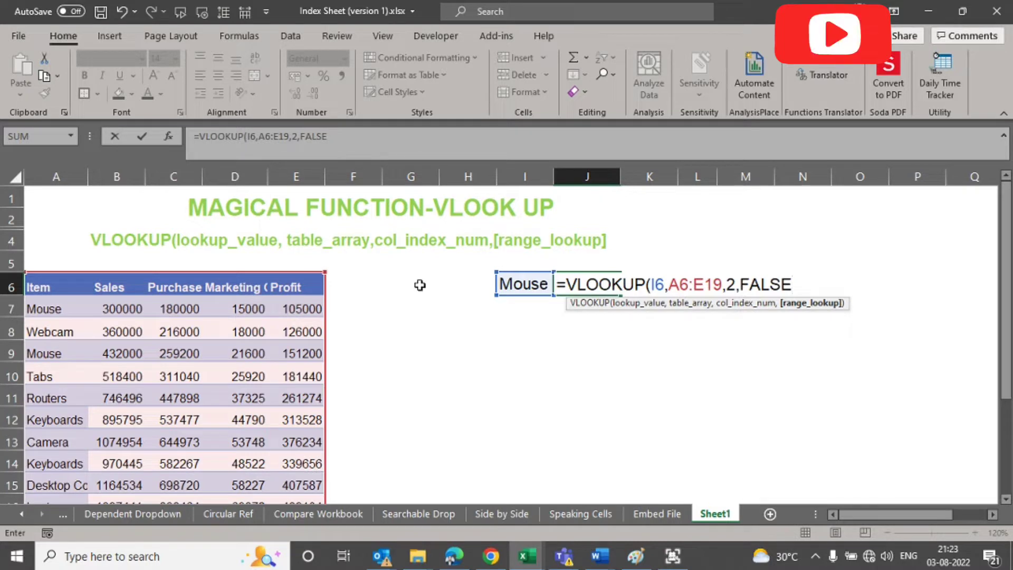
type(")")
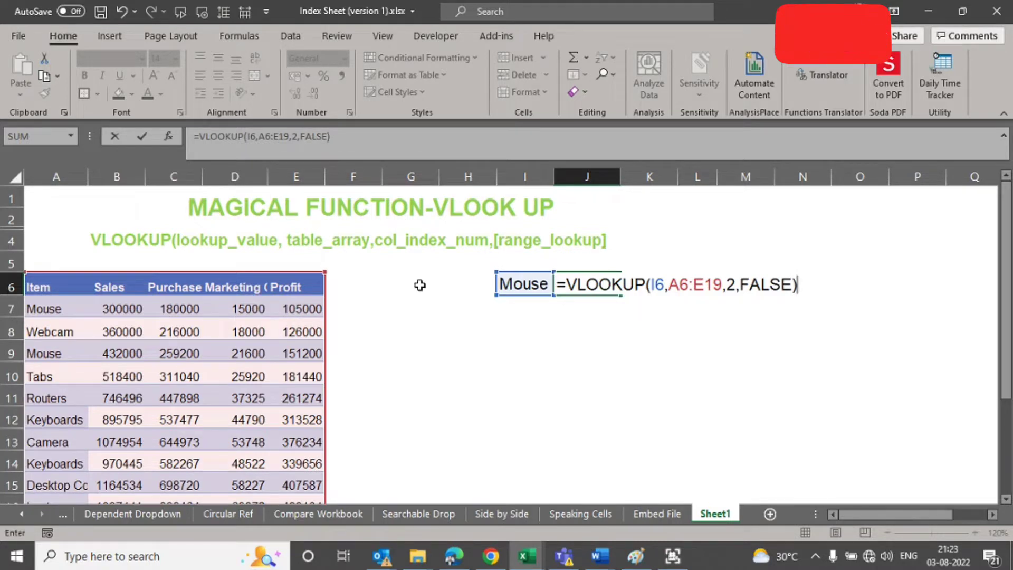
key("Return")
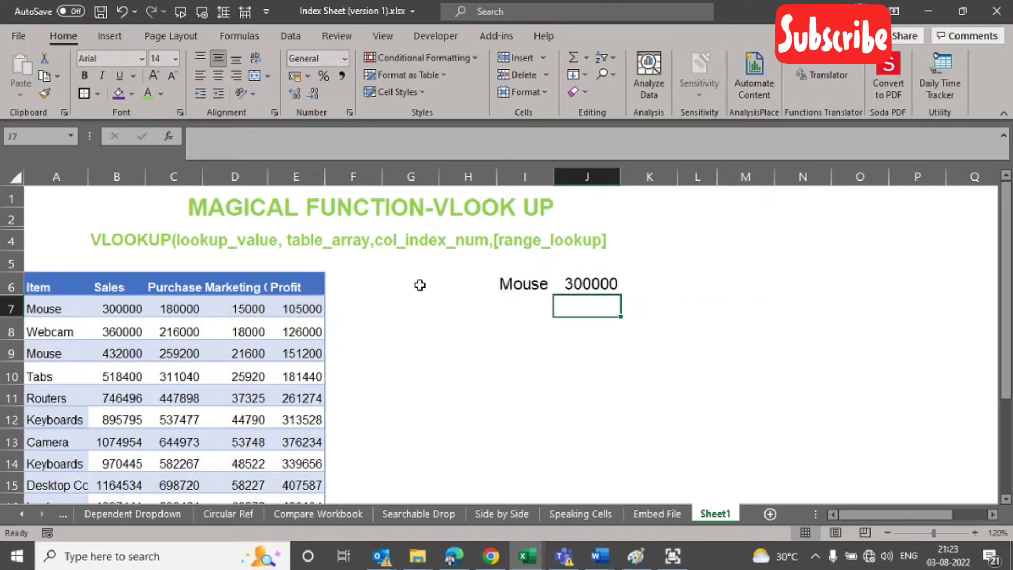
Step: Compare the lookup result and formula in J6 with the Sales values of the Mouse rows in the table
left_click(122, 304)
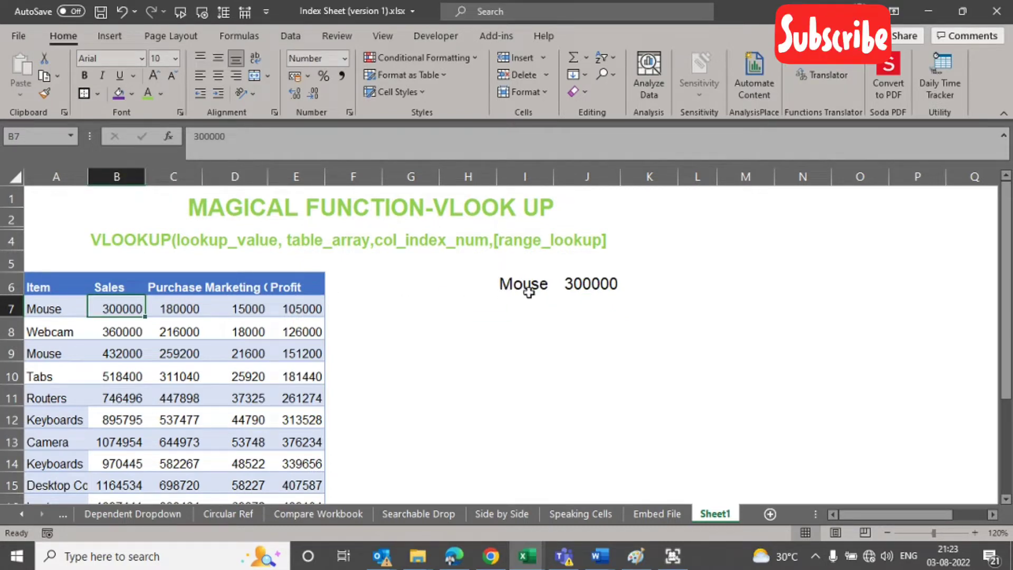
left_click(578, 288)
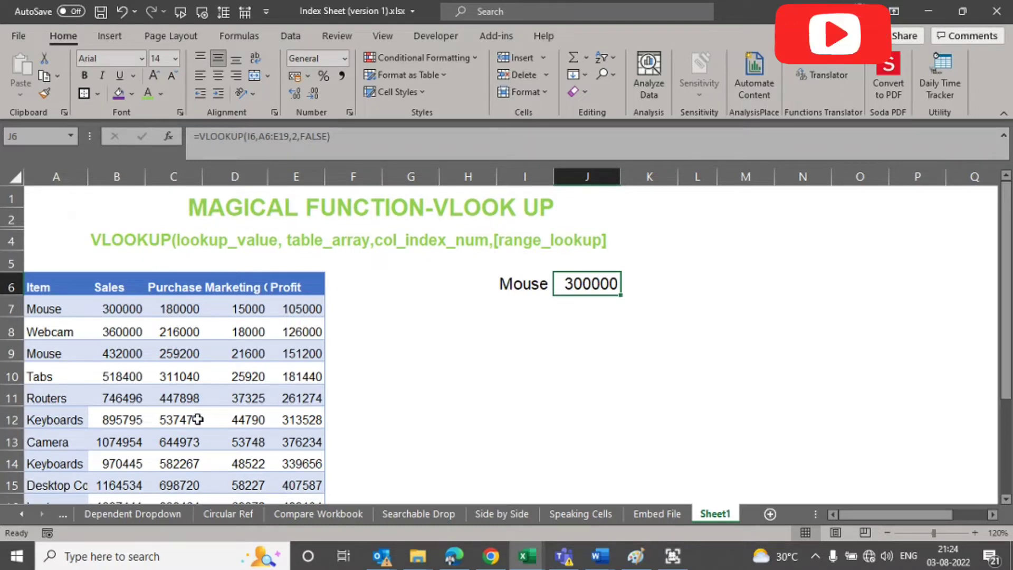
left_click(66, 306)
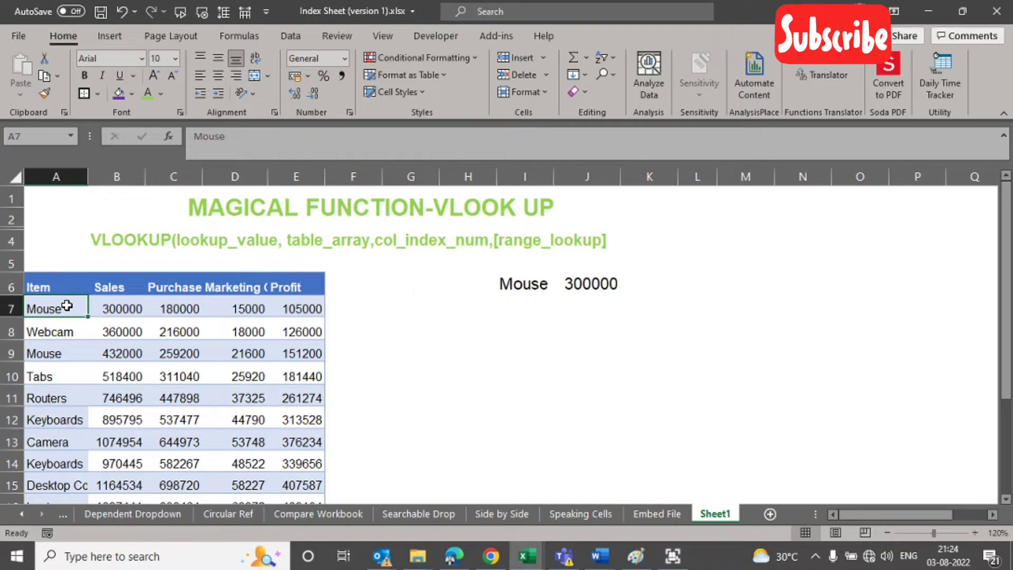
left_click(57, 354)
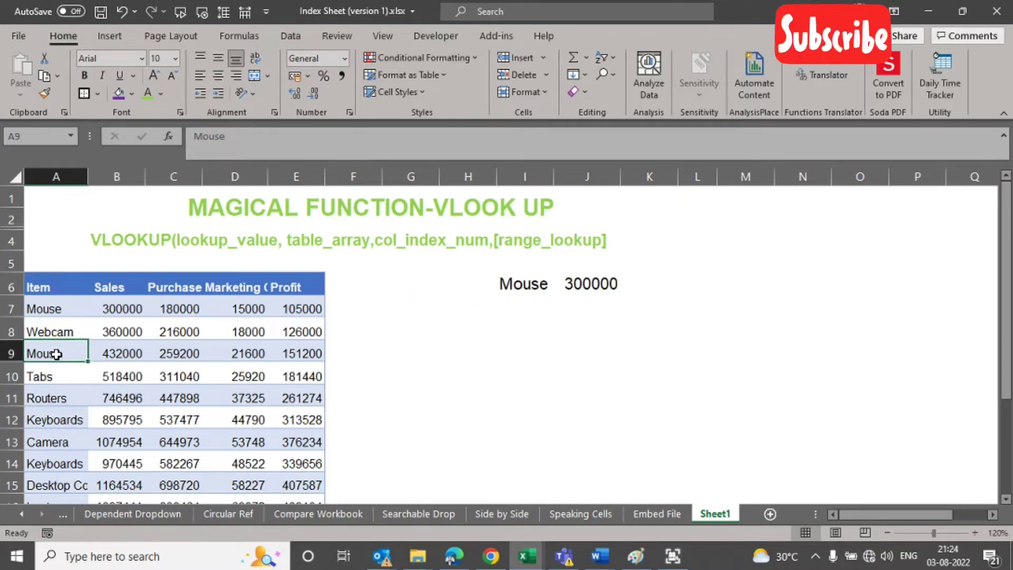
left_click(575, 286)
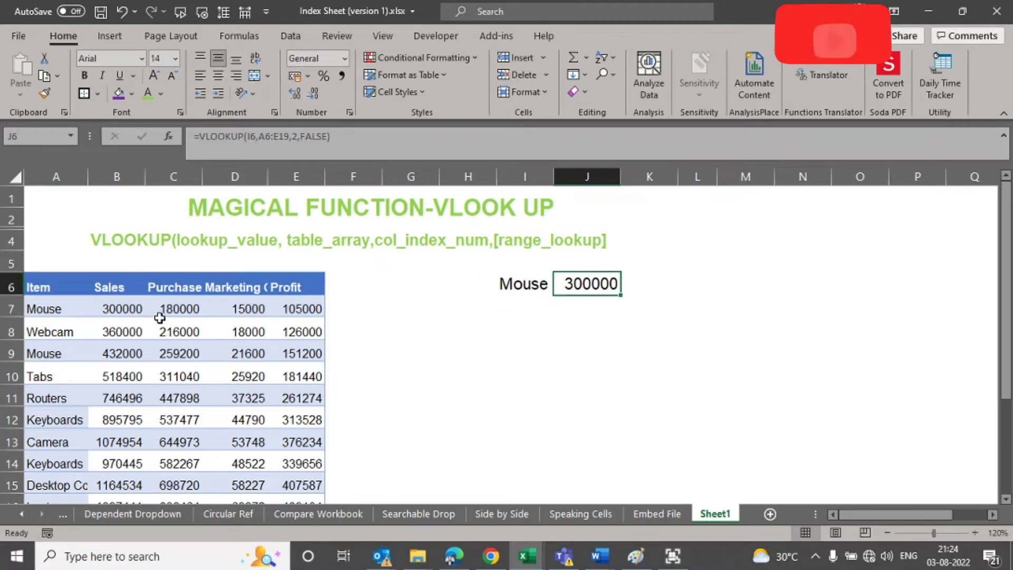
left_click(138, 315)
left_click(533, 317)
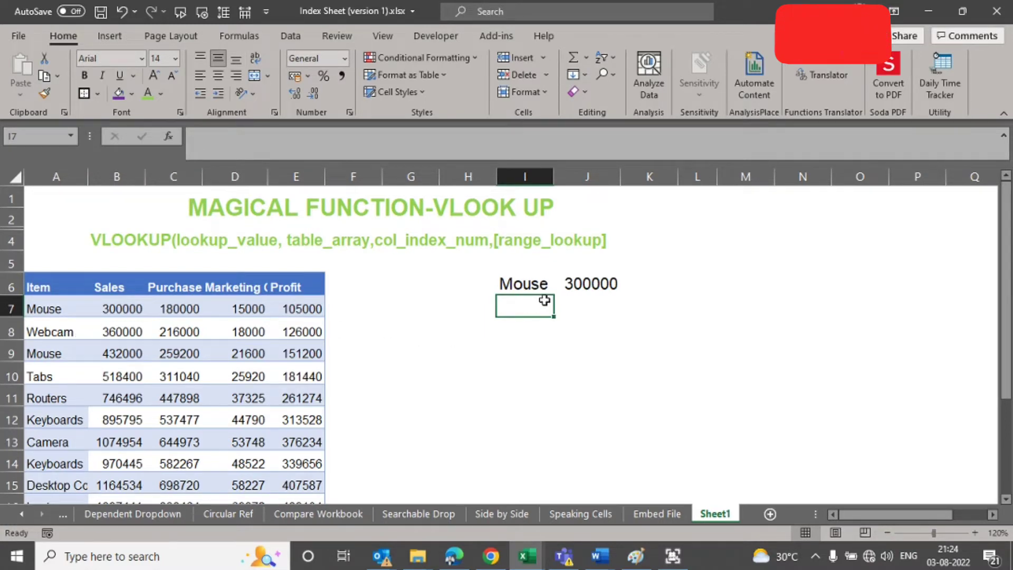
left_click(127, 306)
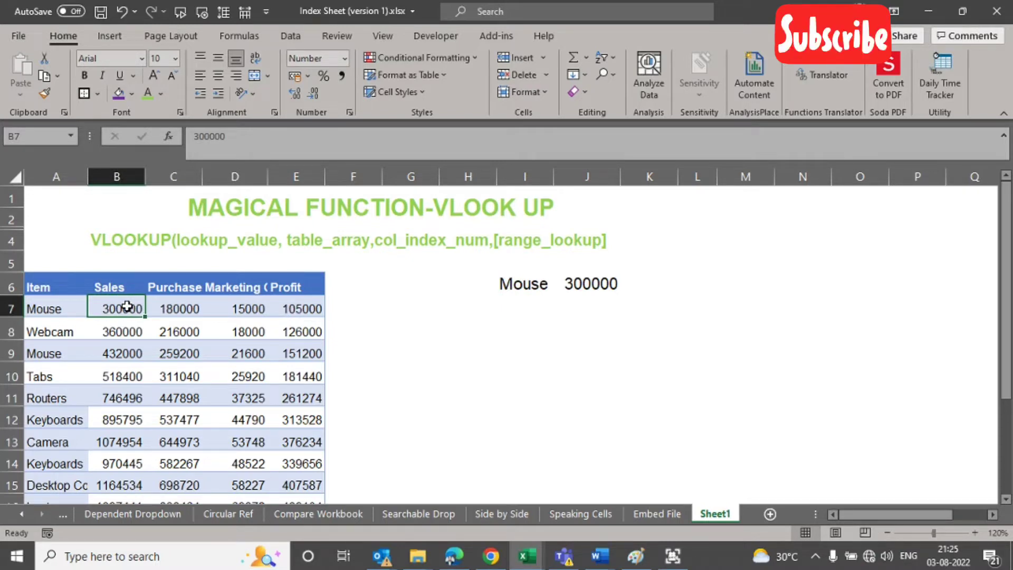
left_click(613, 284)
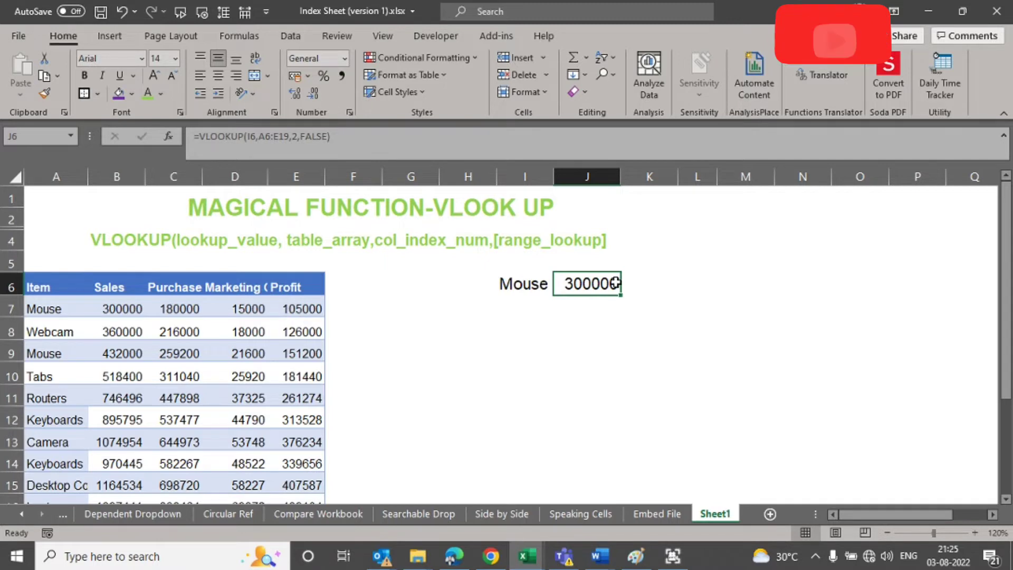
double_click(617, 284)
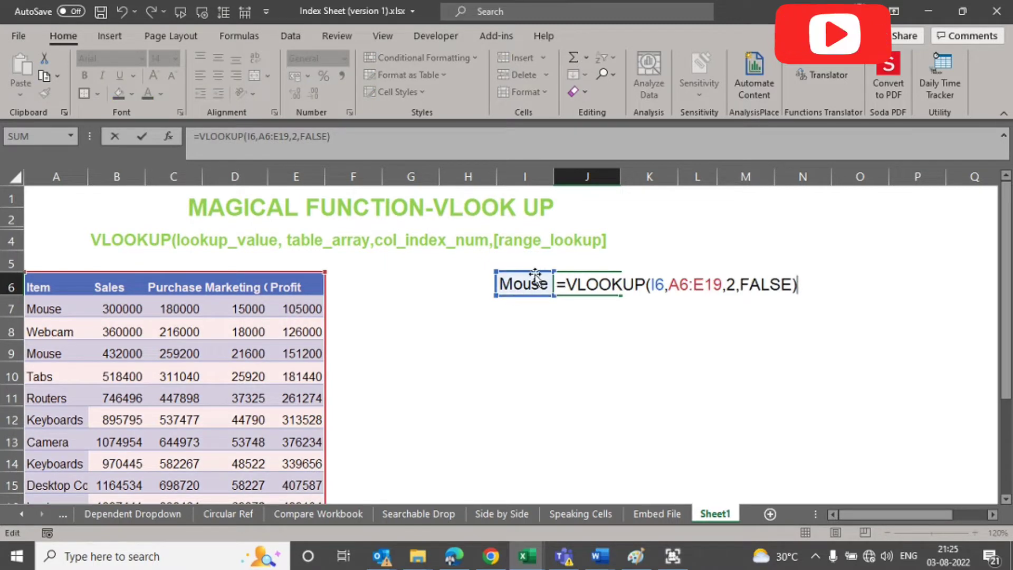
key("Return")
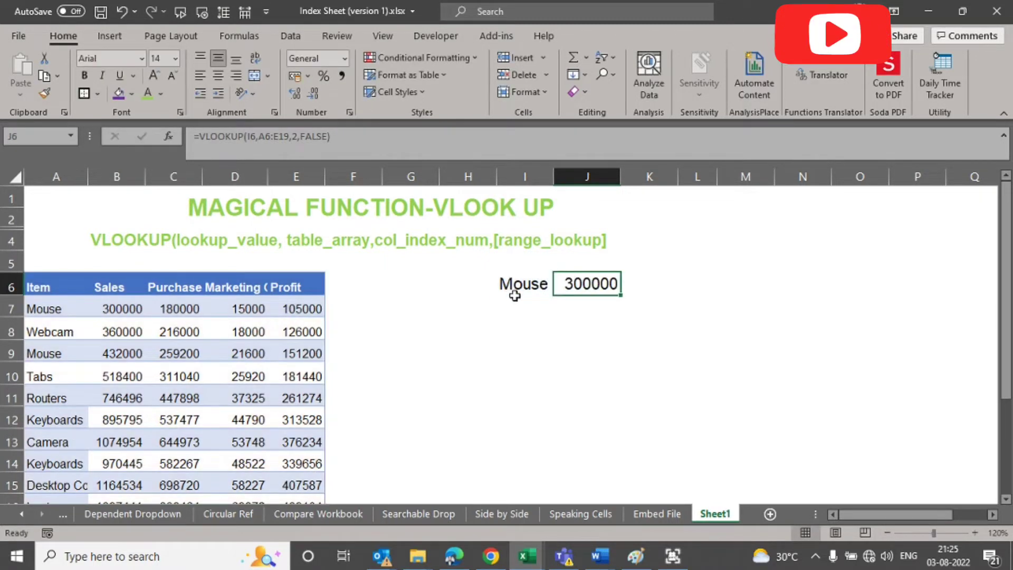
Step: Enter =VLOOKUP("Mouse",A6:E19,2,FALSE) in J7, using the item name as text instead of a cell reference
type("=VLOOKUP(")
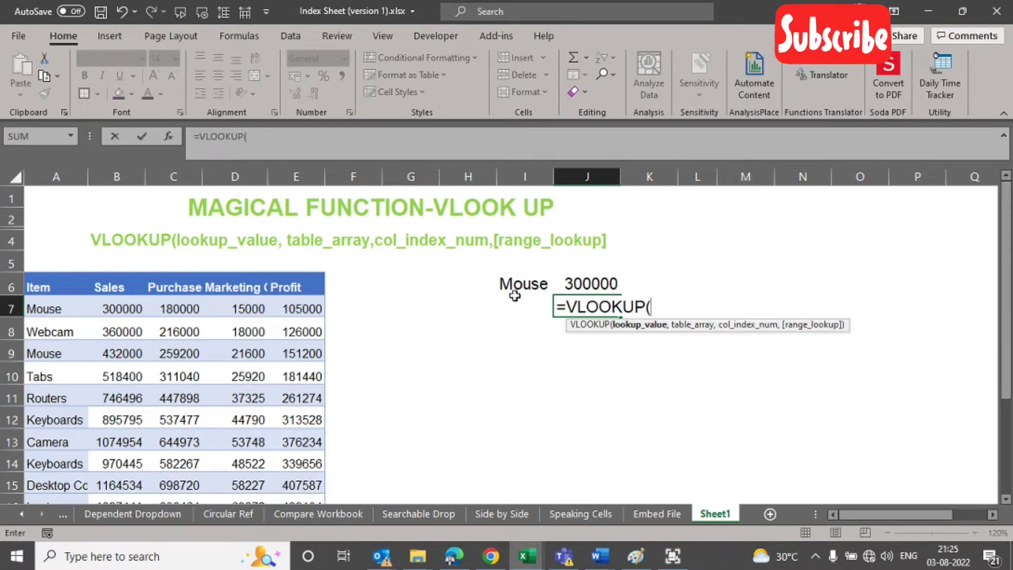
type("\"Mouse\"")
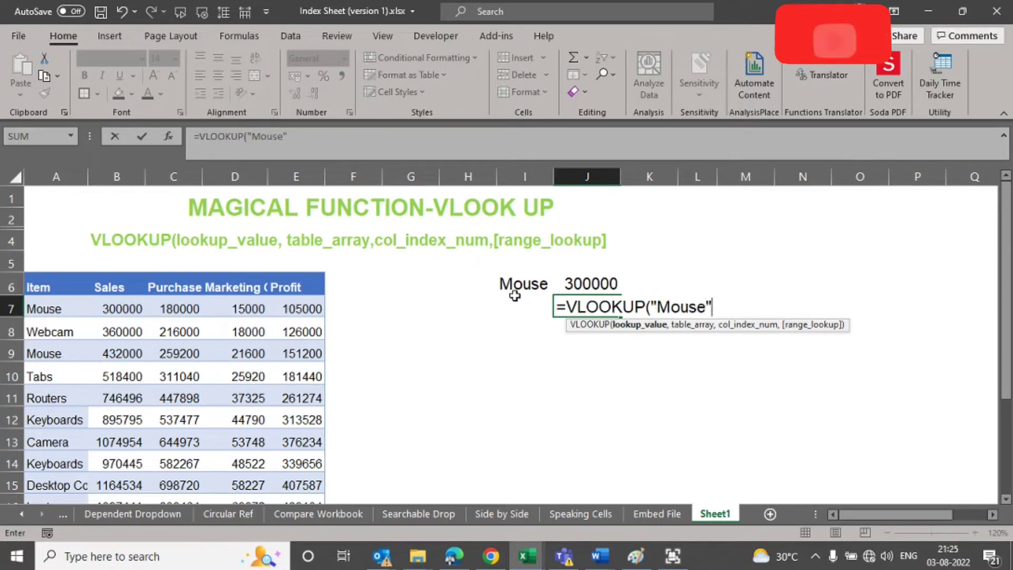
type(",")
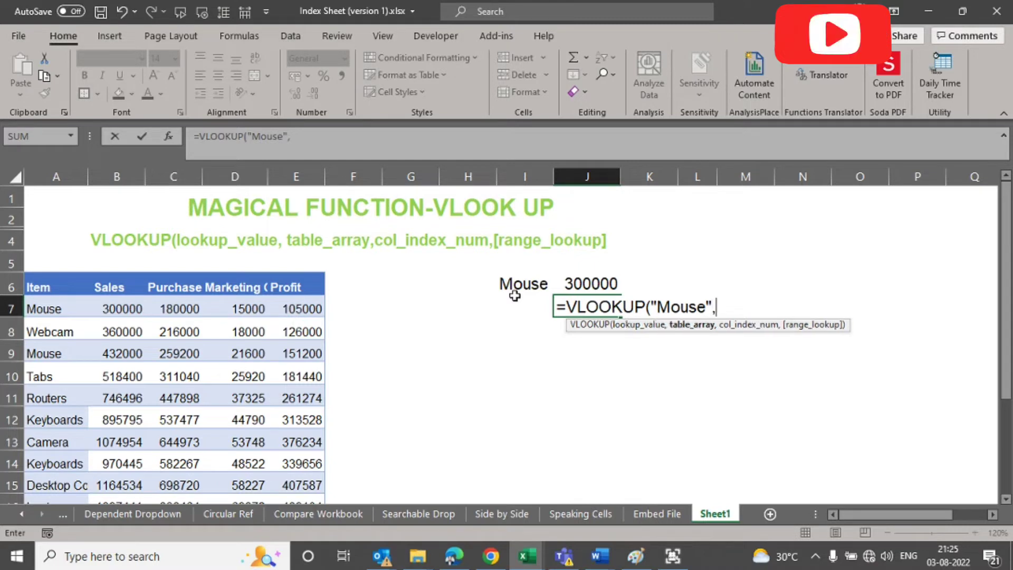
left_click_drag(61, 285, 311, 288)
key("ctrl+shift+Down")
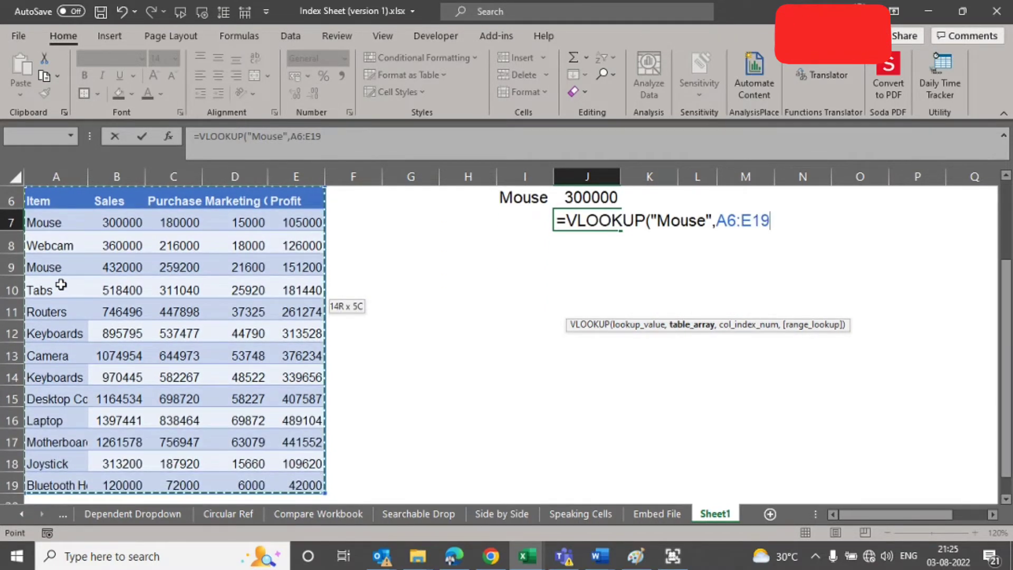
type(",2,")
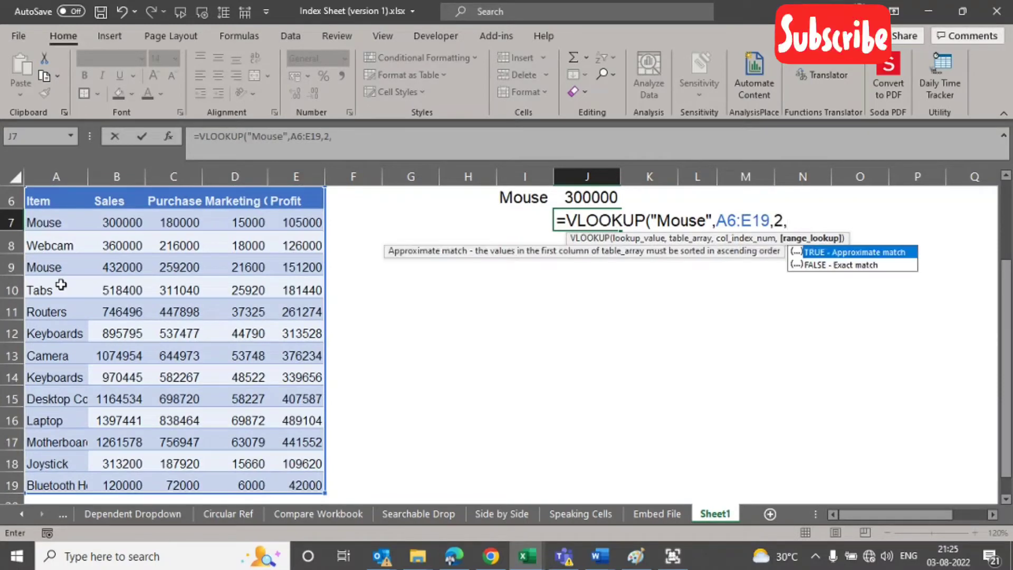
type("false)")
key("Return")
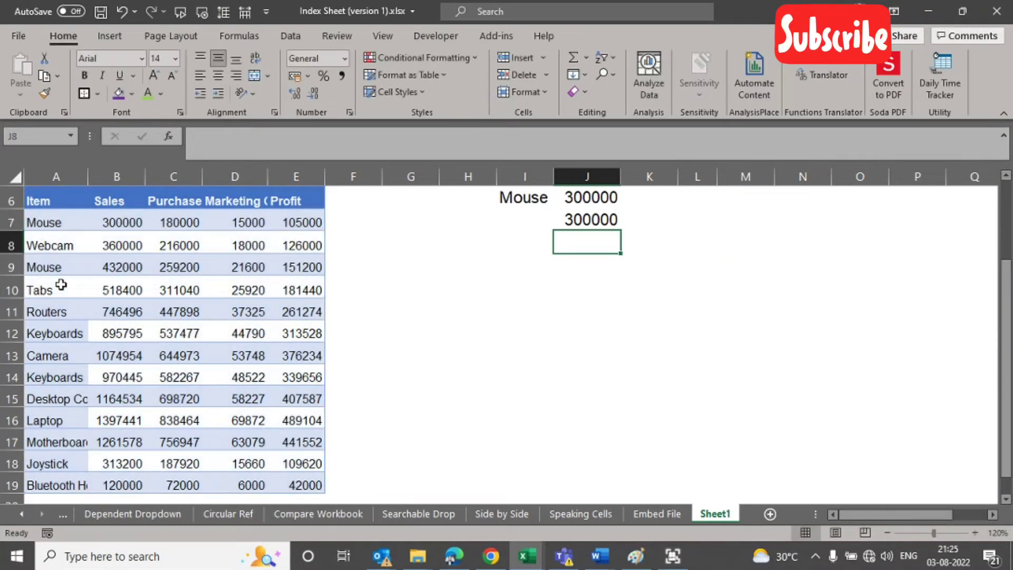
Step: Examine how the lookup value is given in the formulas in J7 and J6
scroll(62, 285, "up", 2)
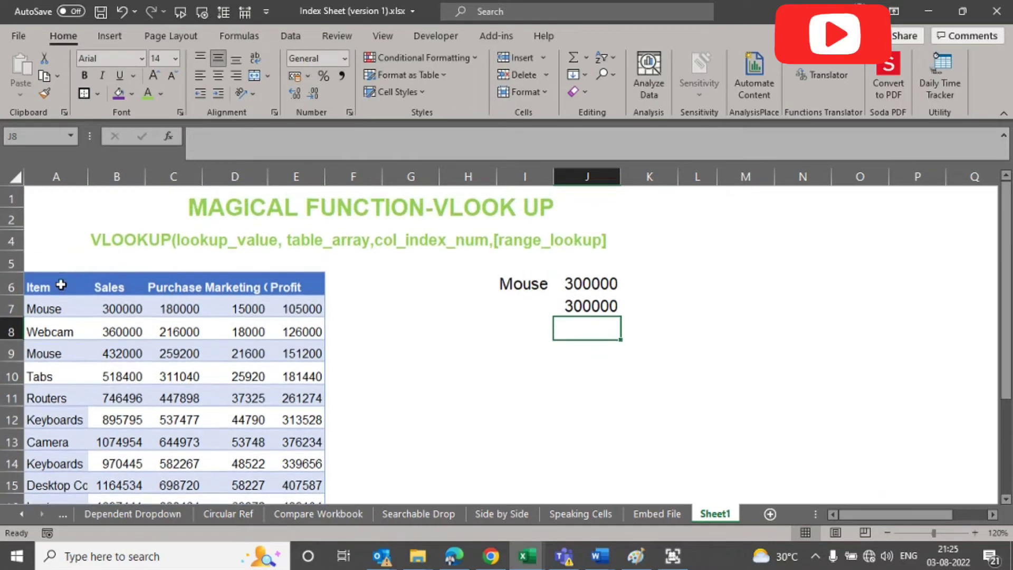
left_click(596, 300)
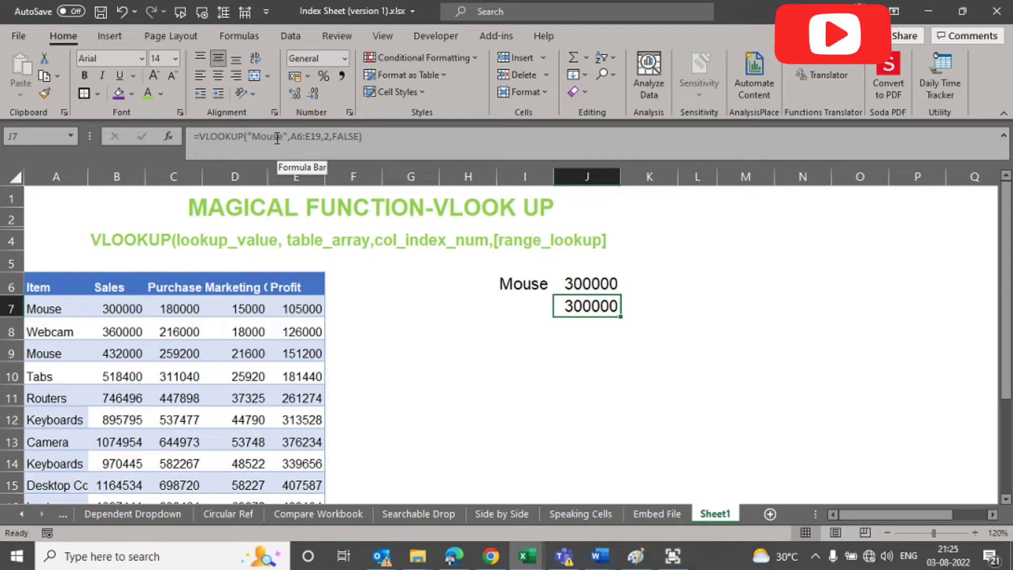
left_click(582, 282)
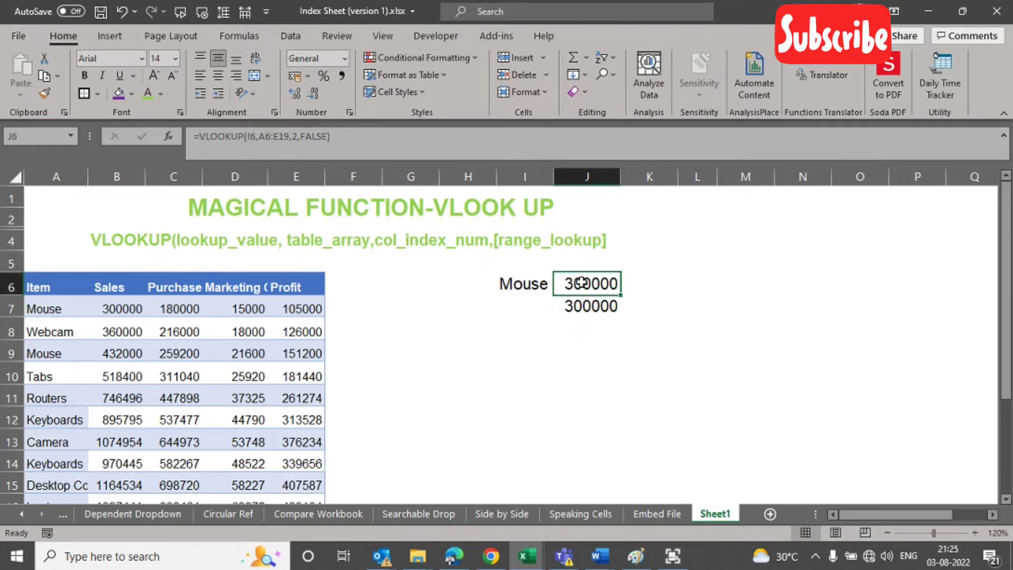
left_click(539, 302)
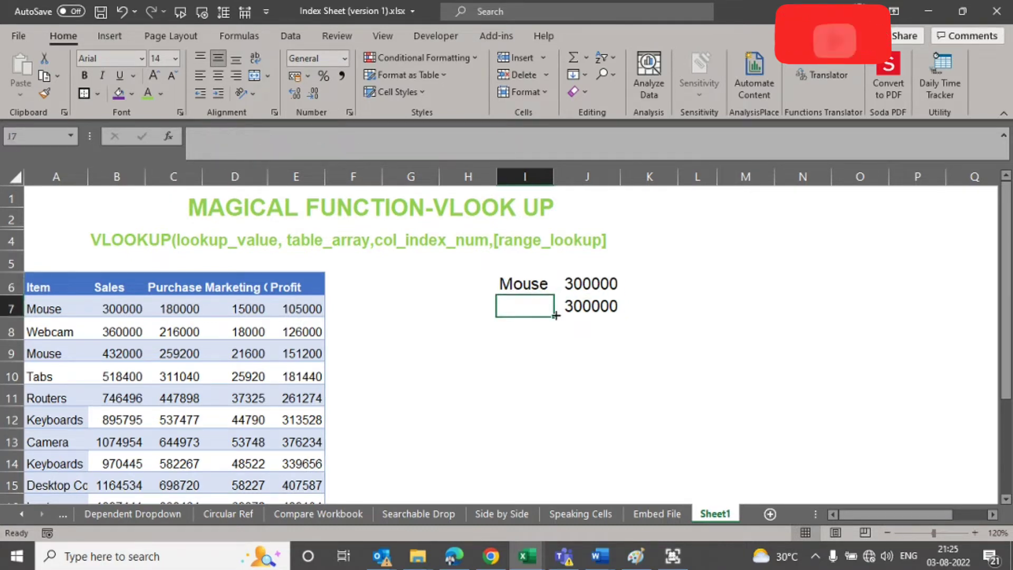
Step: Enter Webcam in I7 and copy the VLOOKUP formula from J6 into J7
type("Webcam")
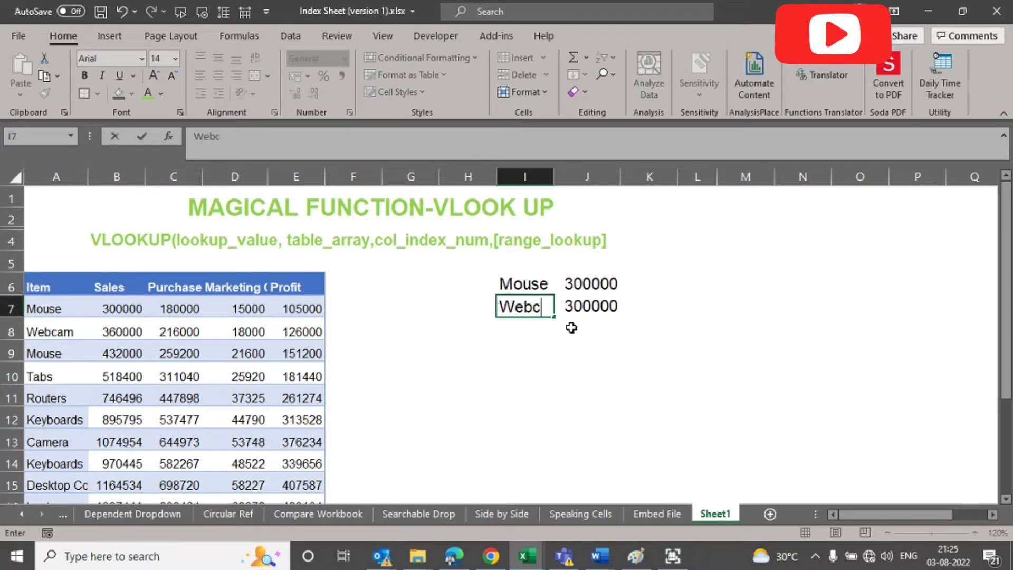
key("Return")
key("Up")
key("Up")
key("Right")
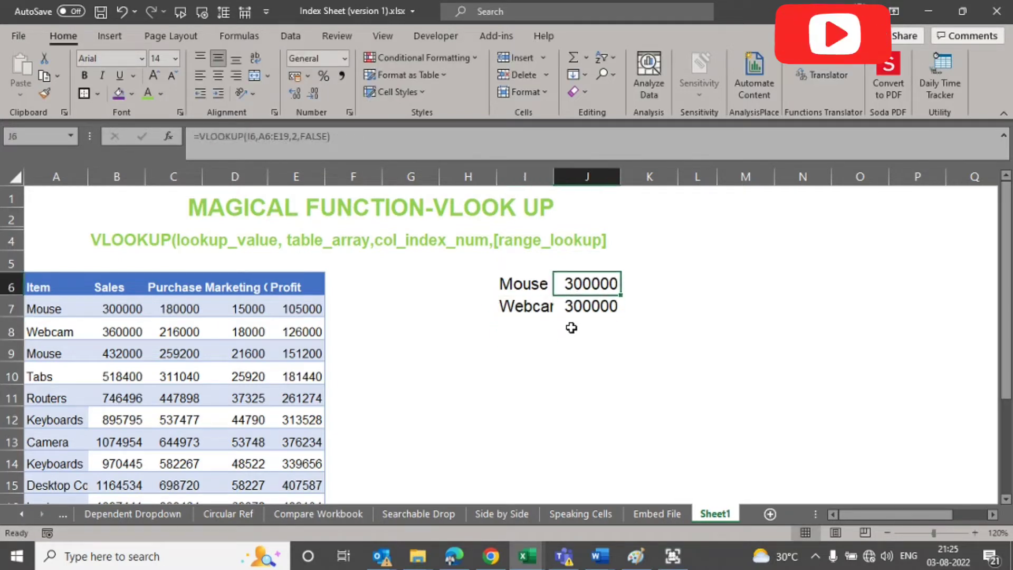
key("ctrl+c")
key("Down")
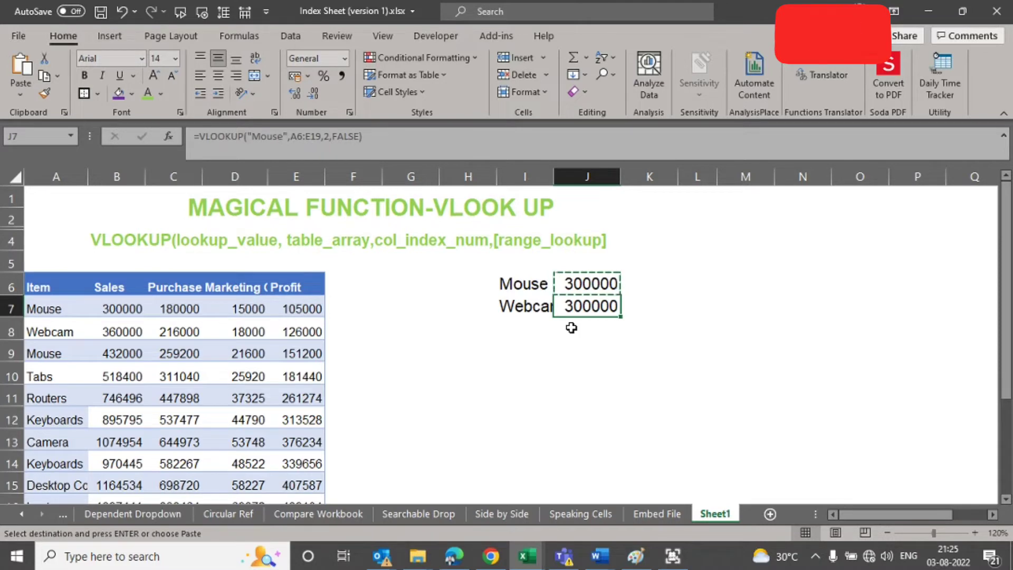
key("Return")
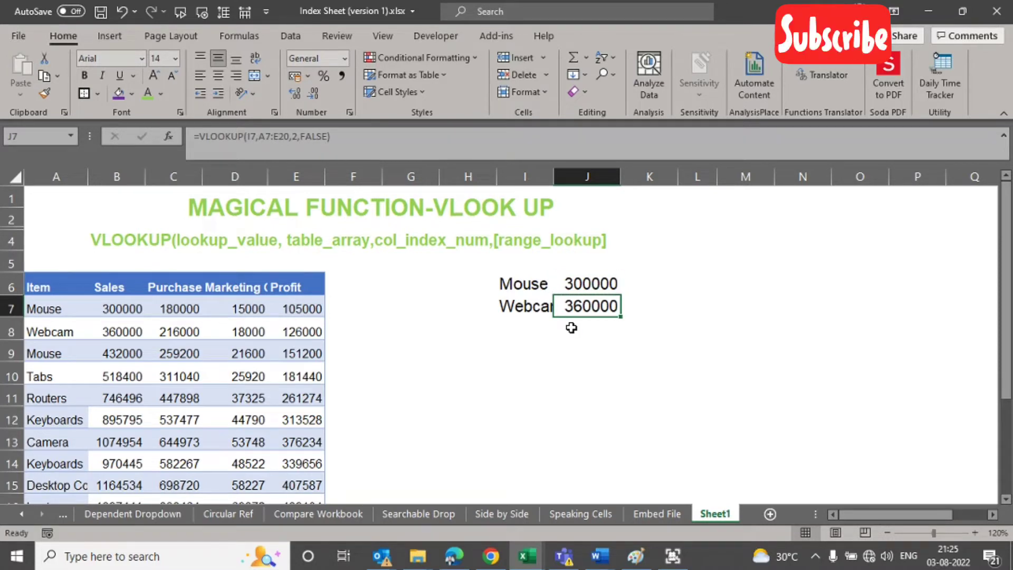
Step: Compare the table ranges referenced by the VLOOKUP formulas in J7 and J6
double_click(591, 307)
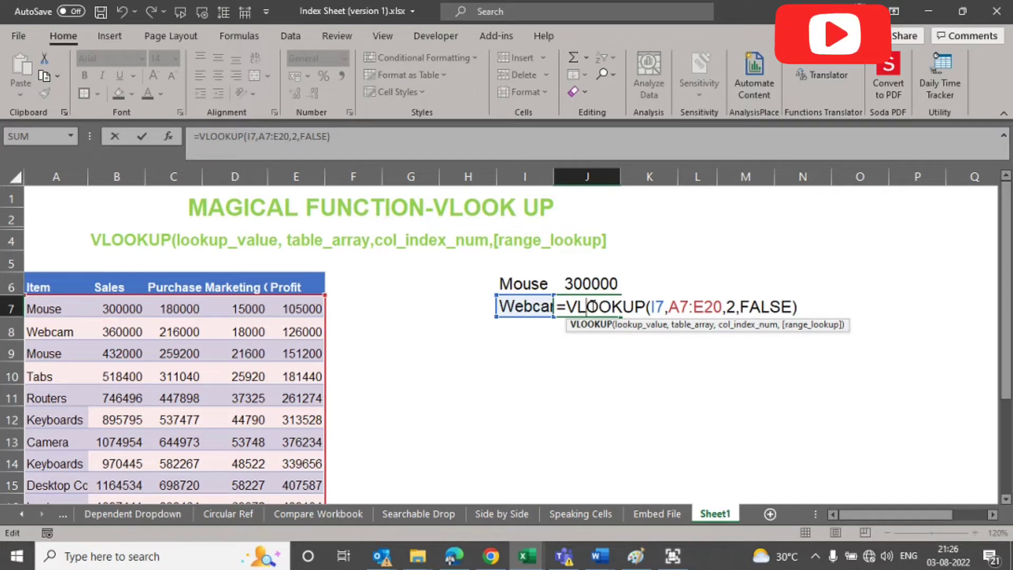
key("Return")
key("Up")
key("Up")
key("F2")
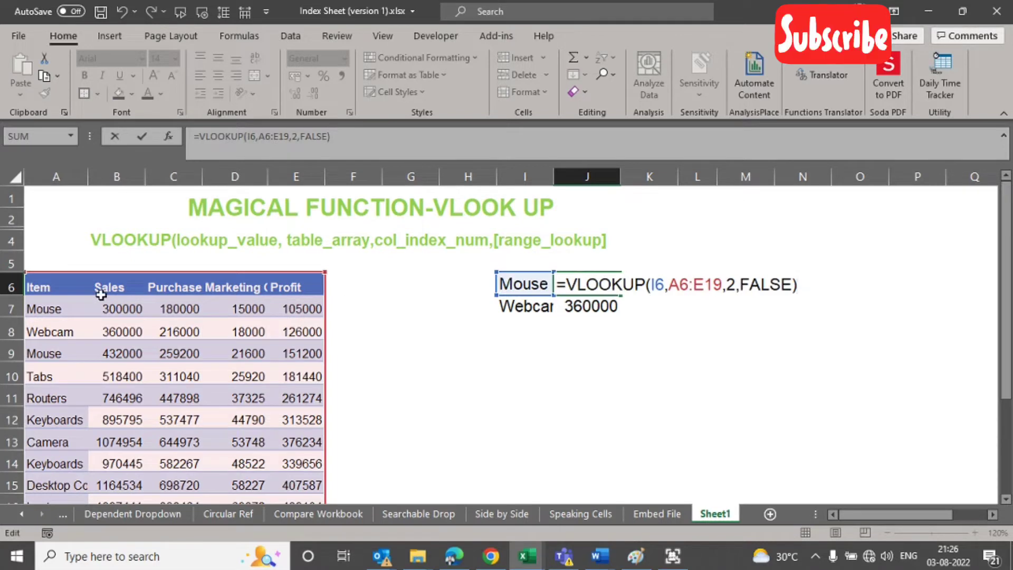
key("Escape")
key("Down")
key("F2")
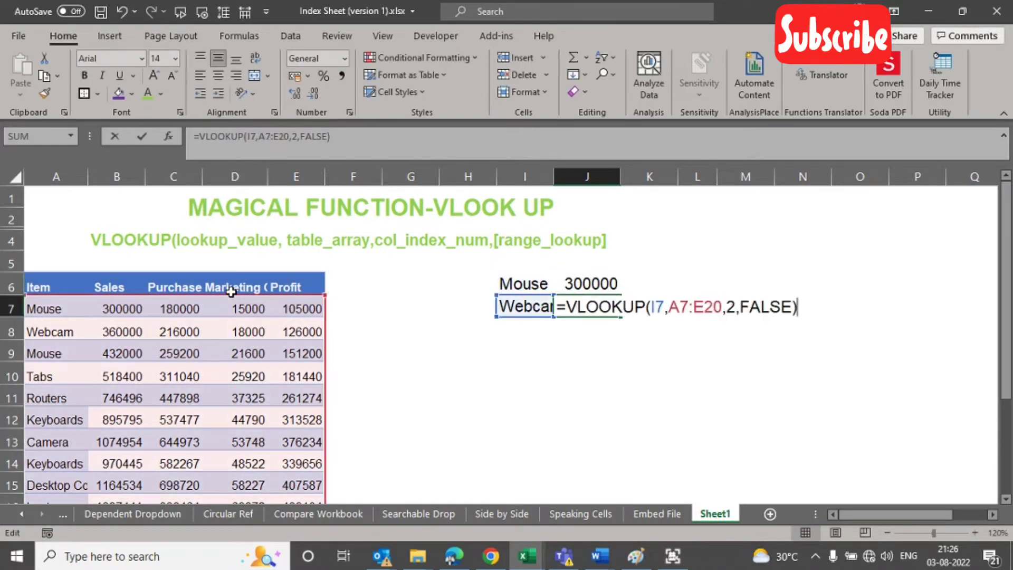
key("Escape")
Step: Enter Tabs in I8 as another item to look up
key("Down")
key("Left")
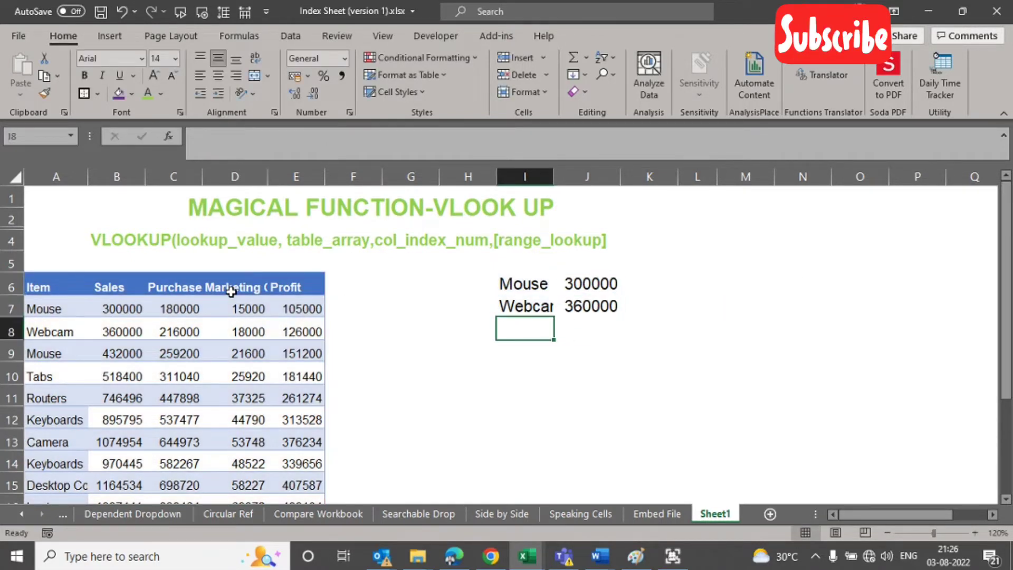
type("Tabs")
key("Return")
key("Up")
Step: Copy the VLOOKUP formula from J7 into J8 and check the table range it references
key("Right")
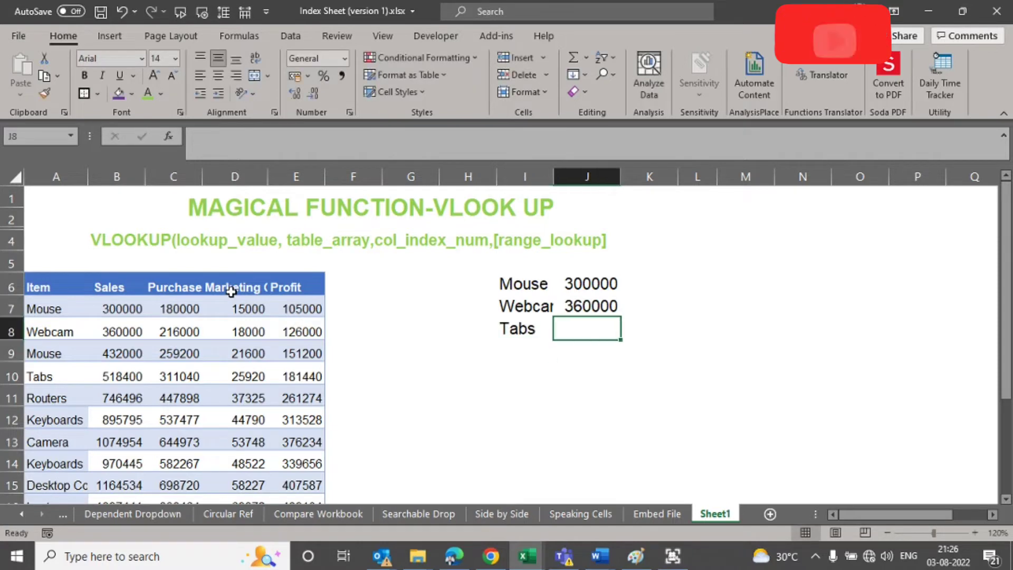
key("Up")
key("ctrl+c")
key("Down")
key("Return")
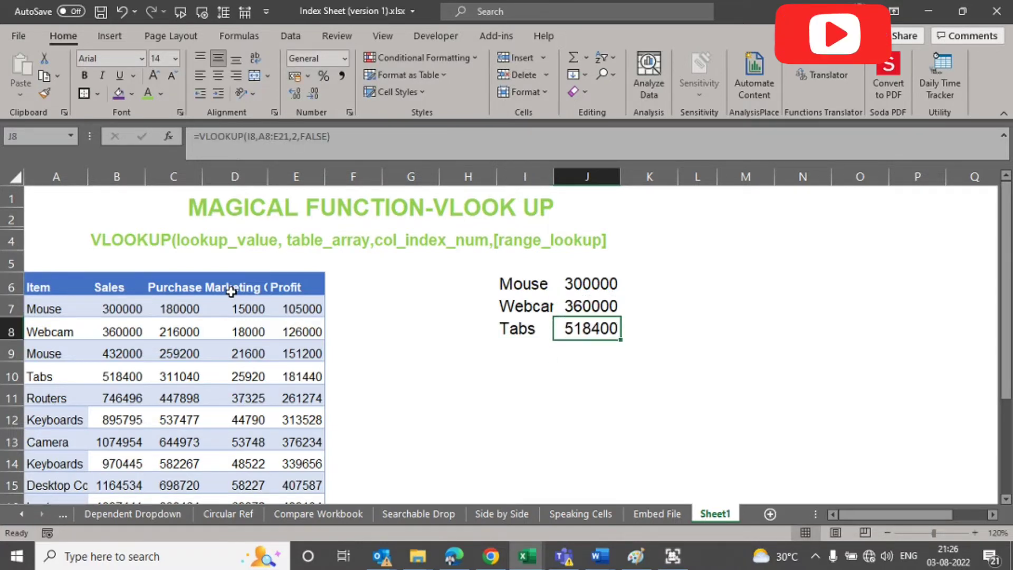
key("F2")
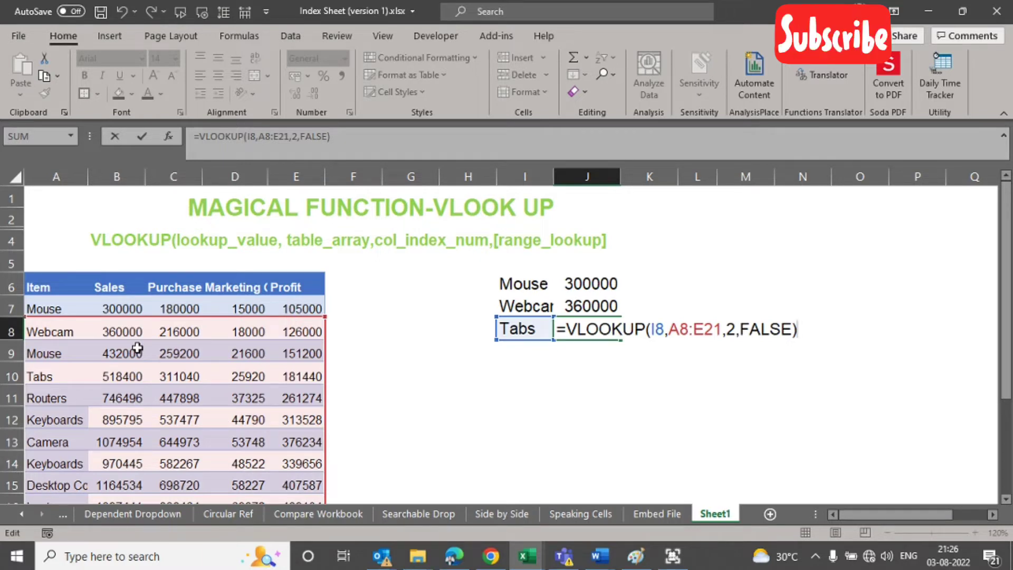
key("ctrl+Return")
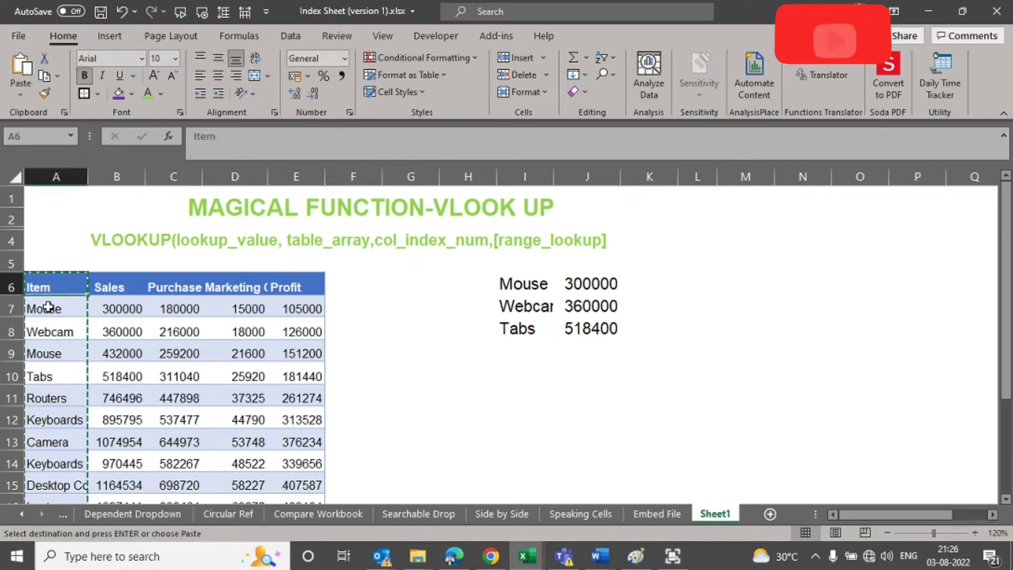
Step: Paste a copy of the Item column from A6:A19 into column F, starting at F6 beside Profit
key("Right")
key("Right")
key("Right")
key("Right")
key("Right")
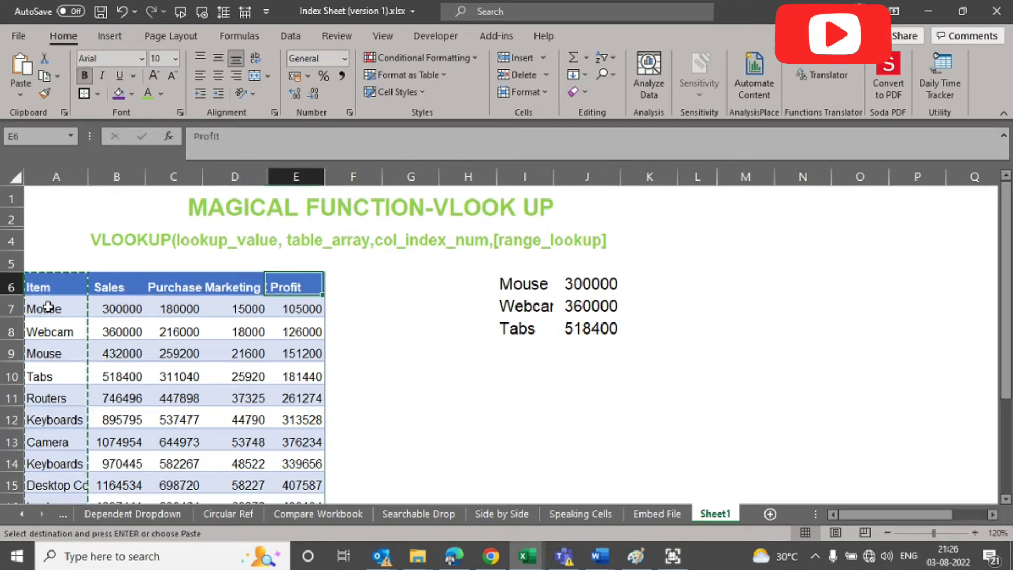
key("Return")
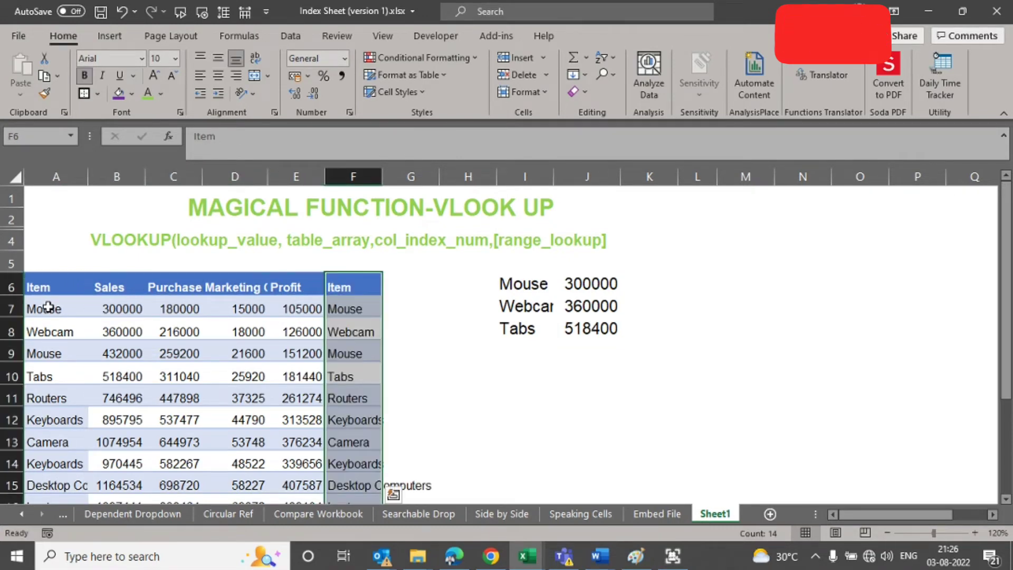
Step: Clear the original Item column contents in A6:A19
left_click(48, 286)
key("ctrl+shift+Down")
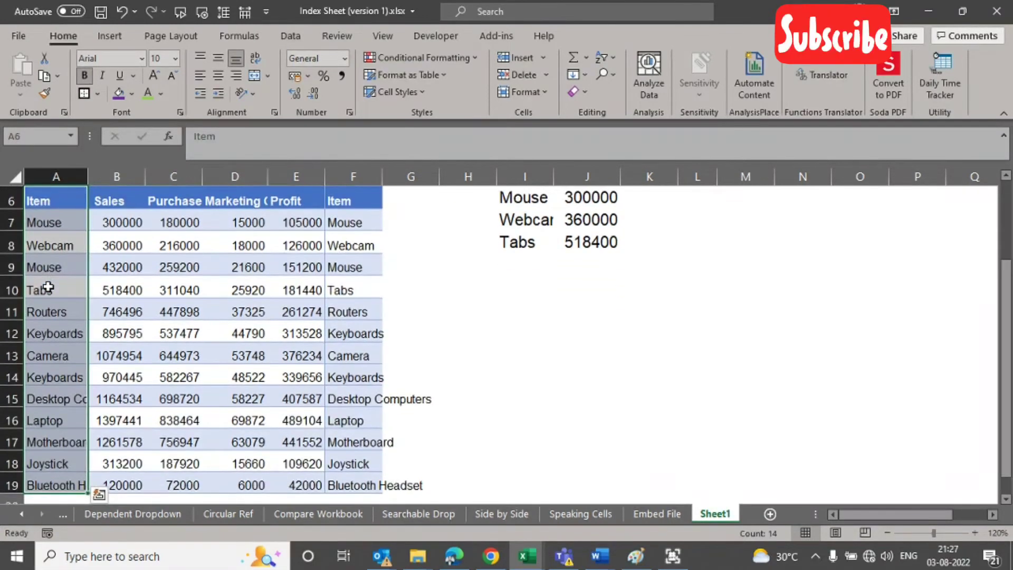
key("Delete")
scroll(48, 287, "up", 2)
left_click(48, 286)
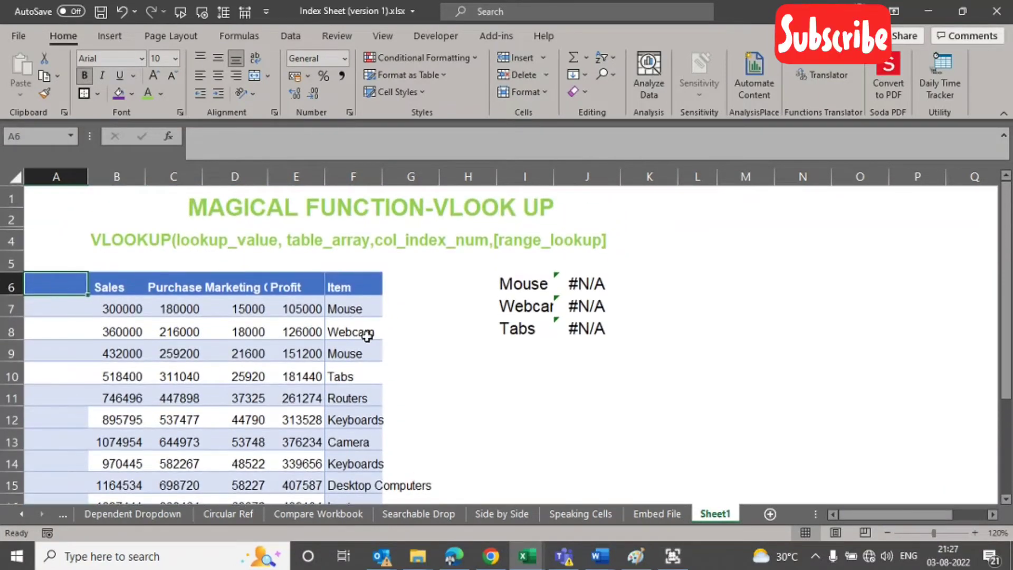
Step: Delete the lookup items and VLOOKUP formulas in I6:J8
left_click_drag(501, 282, 586, 325)
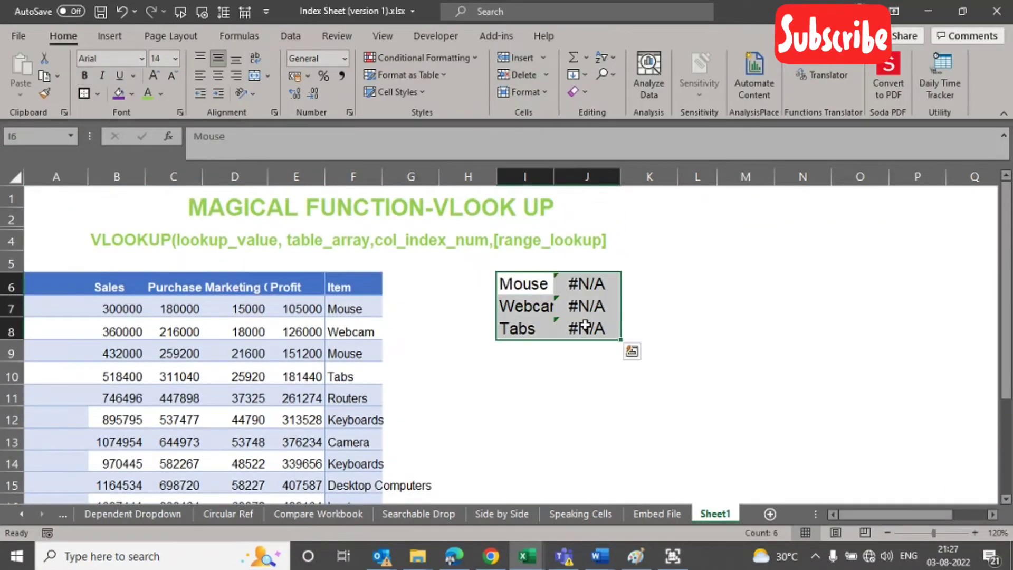
key("Delete")
left_click(376, 287)
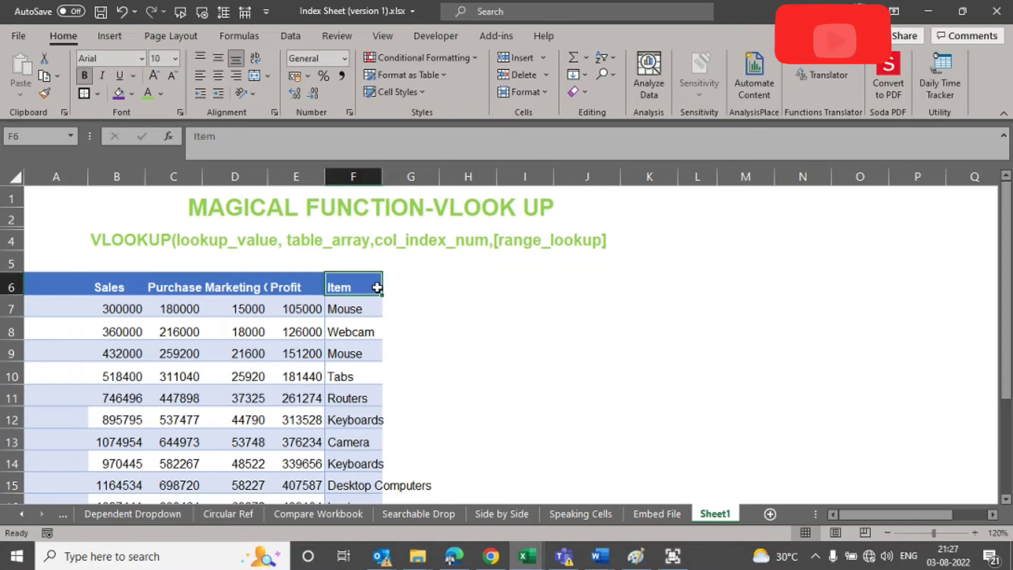
Step: Enter Mouse in I7 as the lookup item
left_click(498, 309)
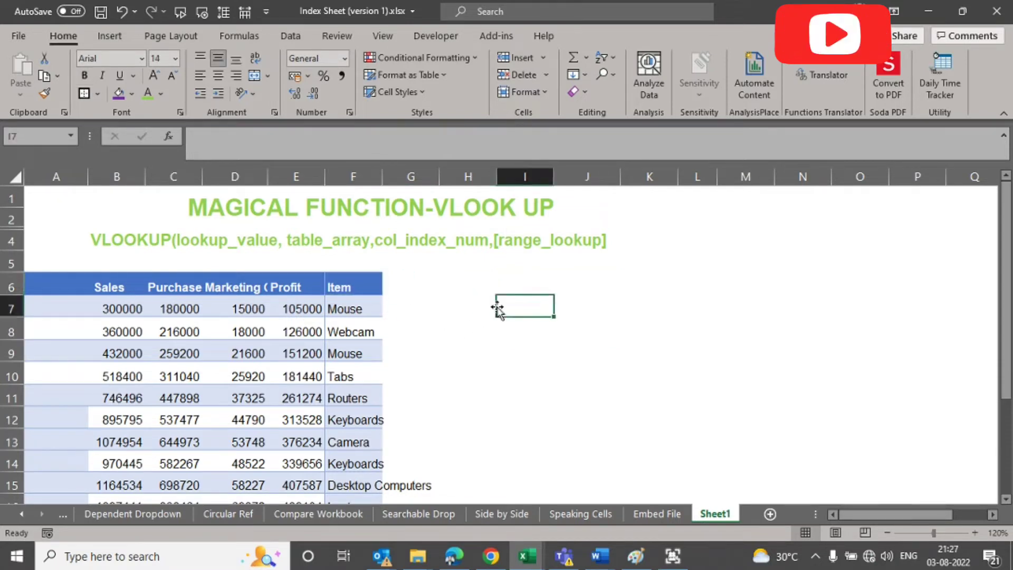
type("=")
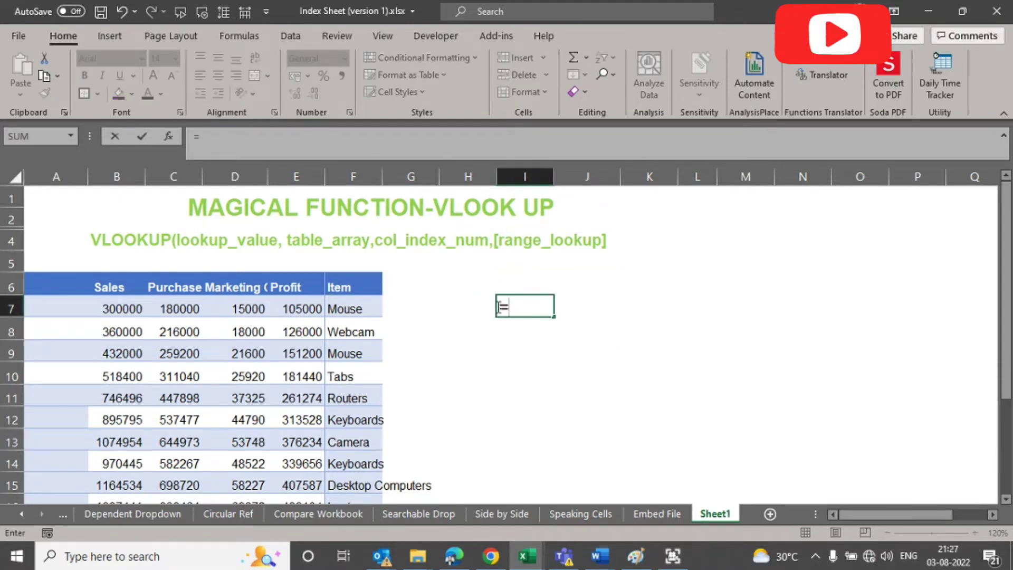
key("Escape")
type("Mouse")
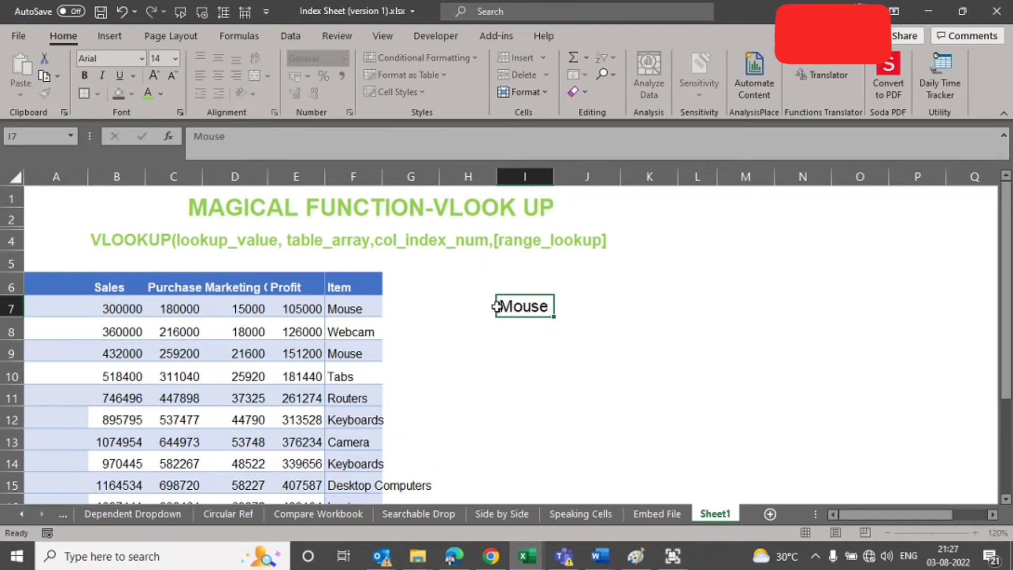
Step: Start a VLOOKUP formula in J7 with I7 as the lookup value and B6:F19 as the table array
key("Tab")
type("=vlo")
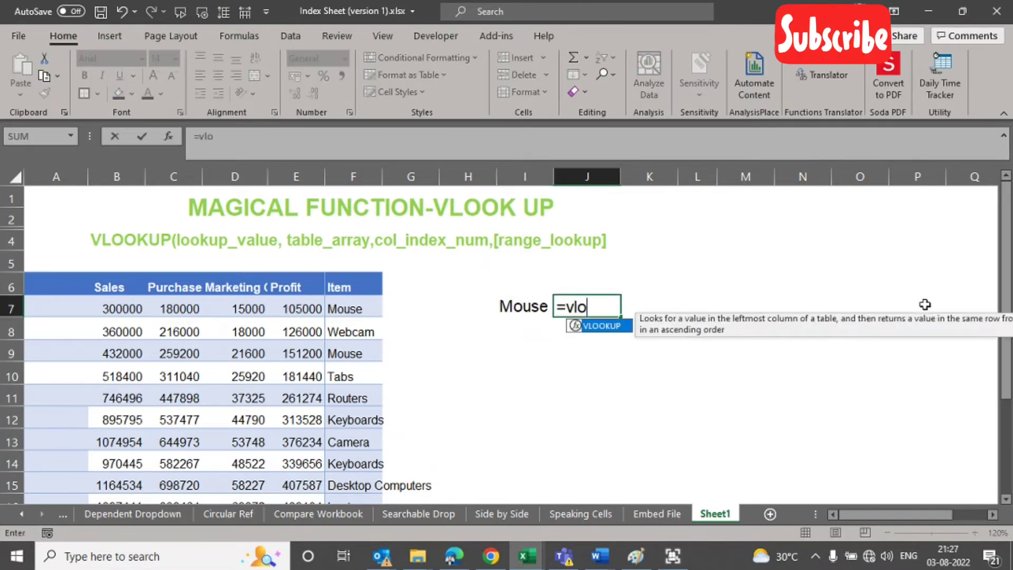
key("Tab")
key("Left")
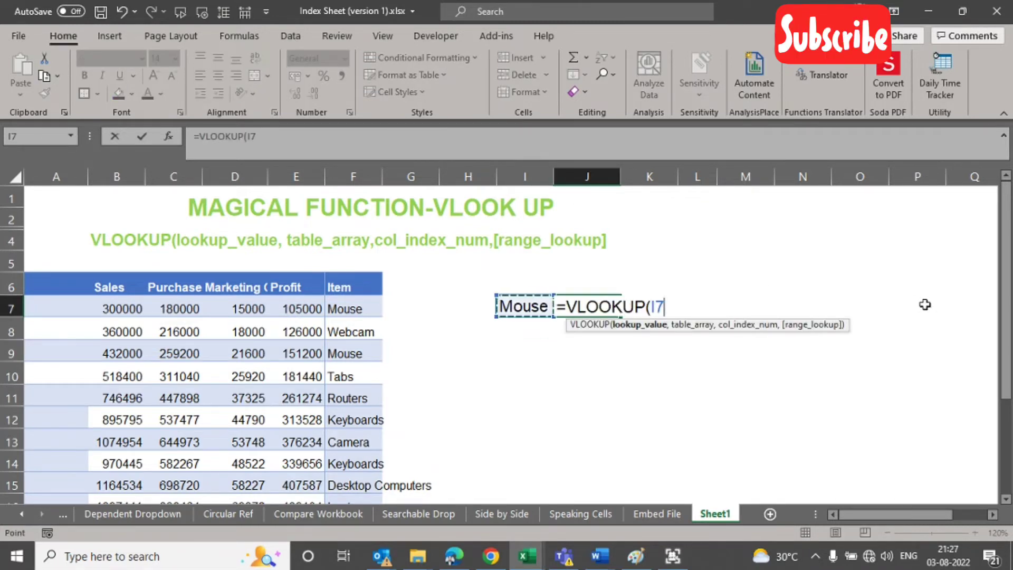
type(",")
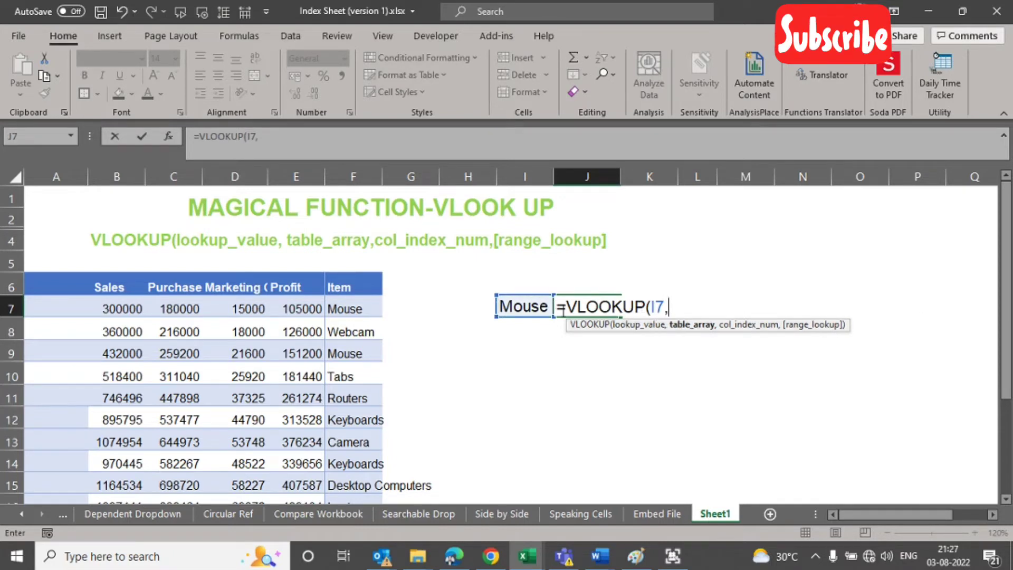
left_click(117, 288)
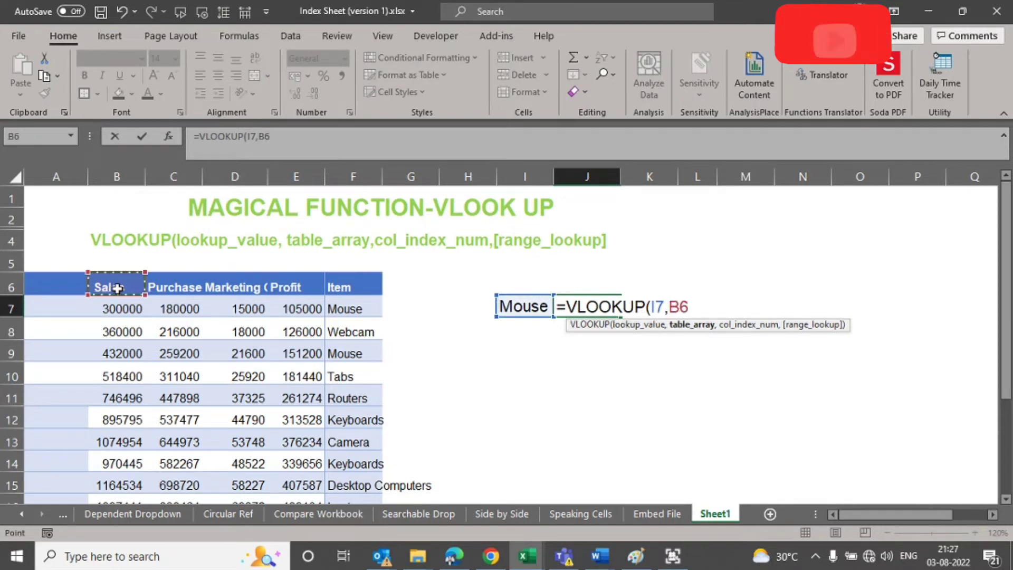
key("ctrl+shift+Right")
key("ctrl+shift+Down")
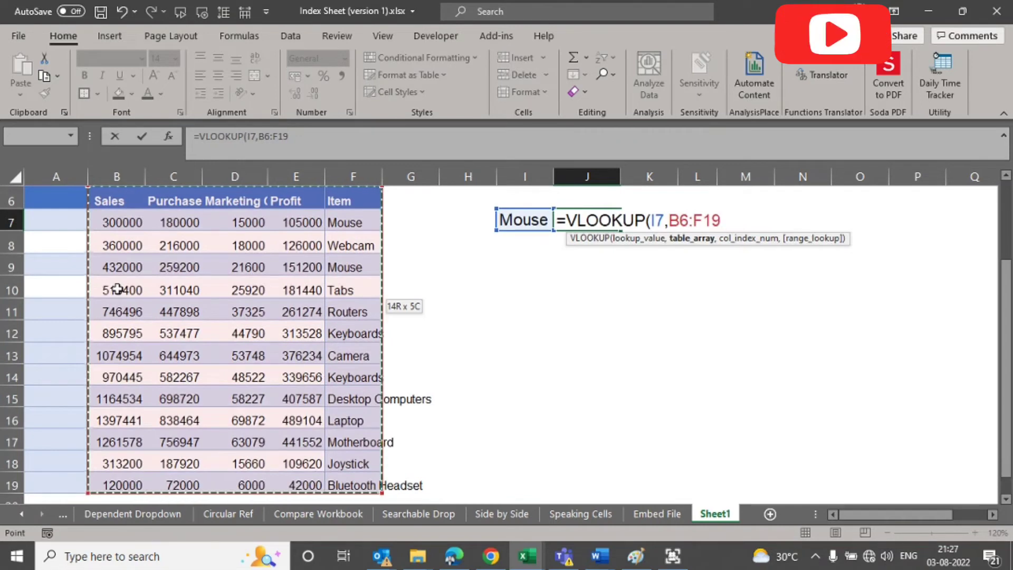
Step: Complete the VLOOKUP formula in J7 with column index 2 and FALSE for an exact match
type(",2,0")
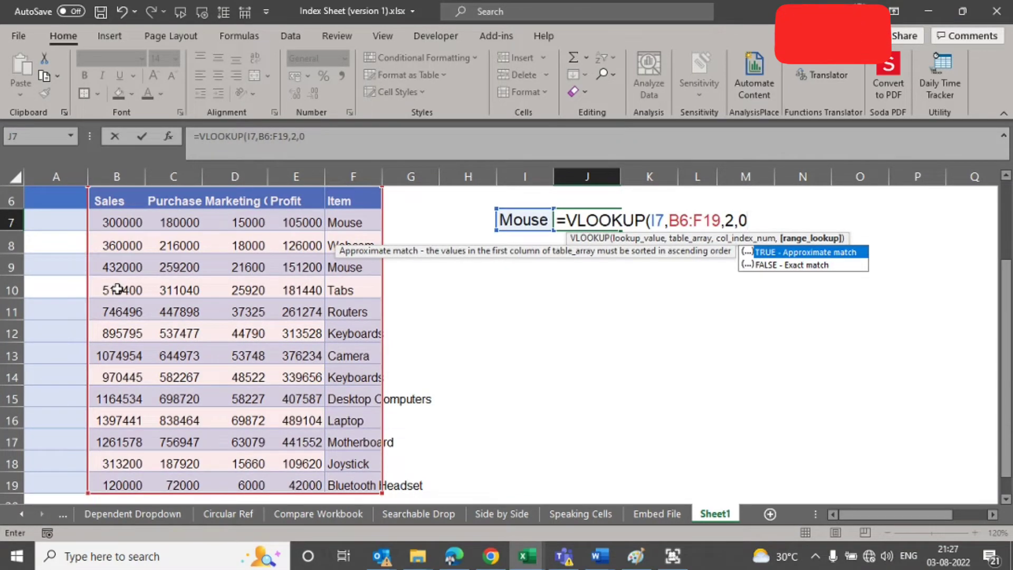
key("BackSpace")
type("false")
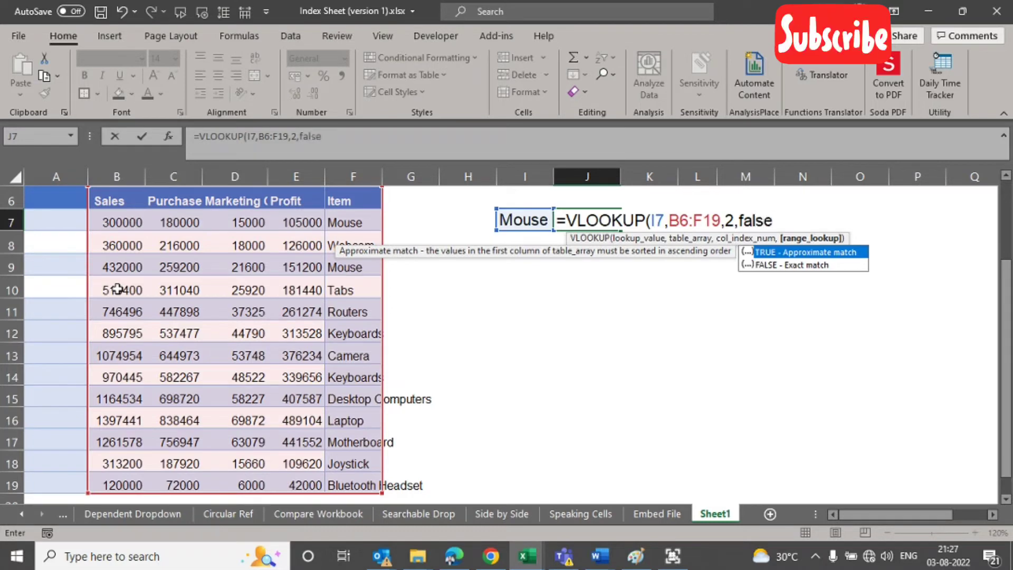
type(")")
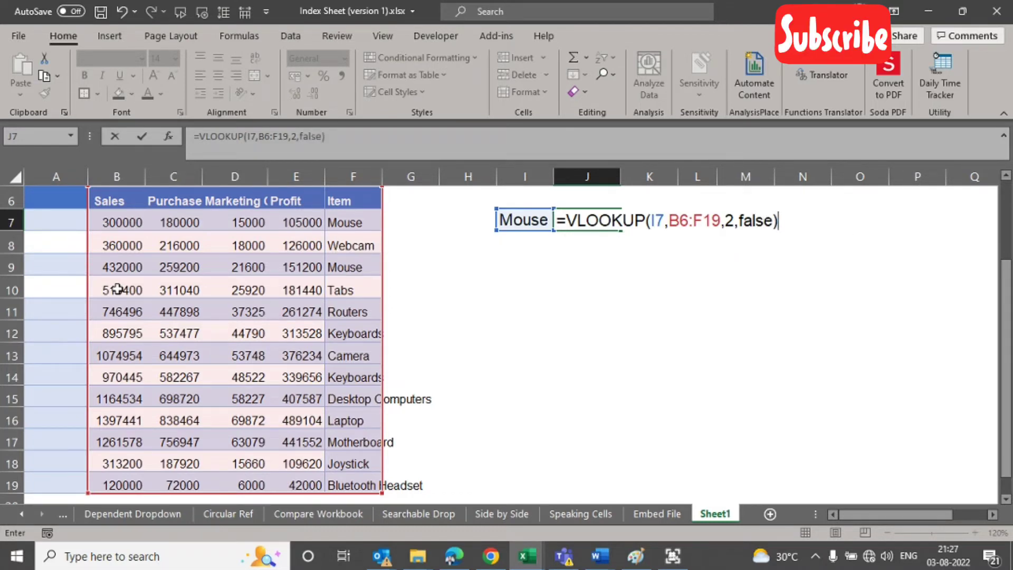
key("Return")
key("Up")
key("ctrl+Home")
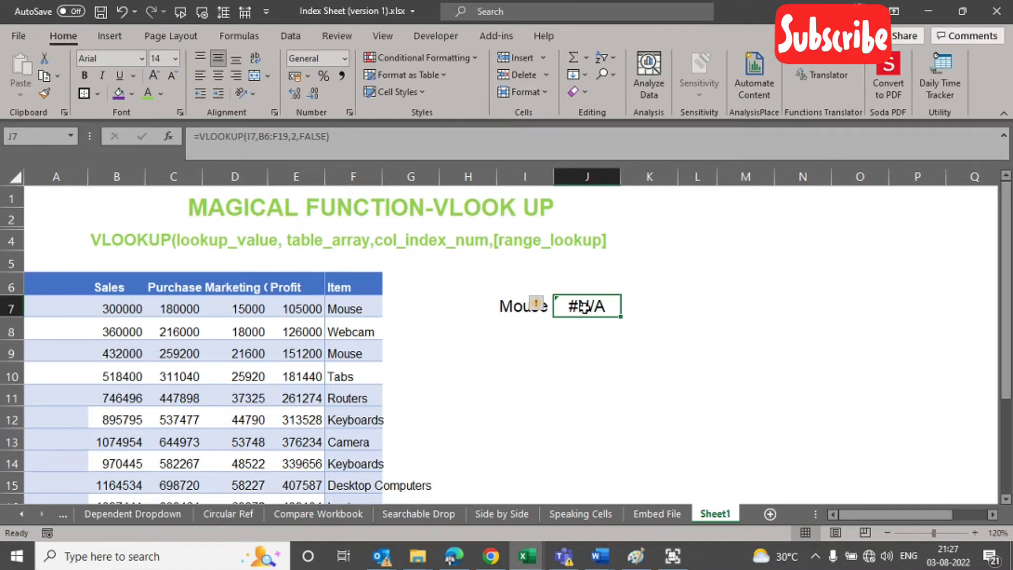
Step: Begin a new VLOOKUP formula in J7 with I7 as the lookup value and A6:E19 as the table array
left_click(659, 304)
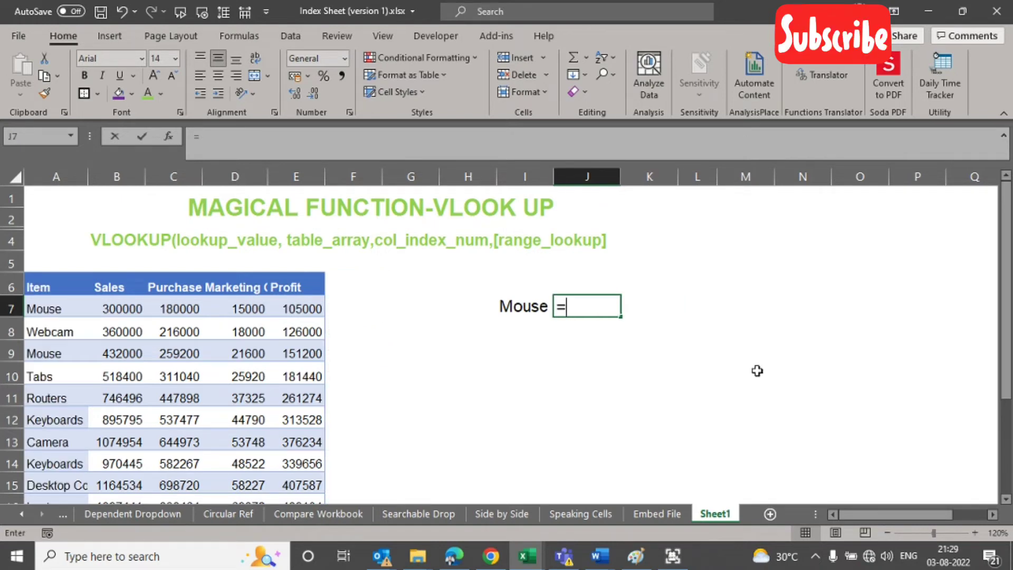
type("vl")
key("Tab")
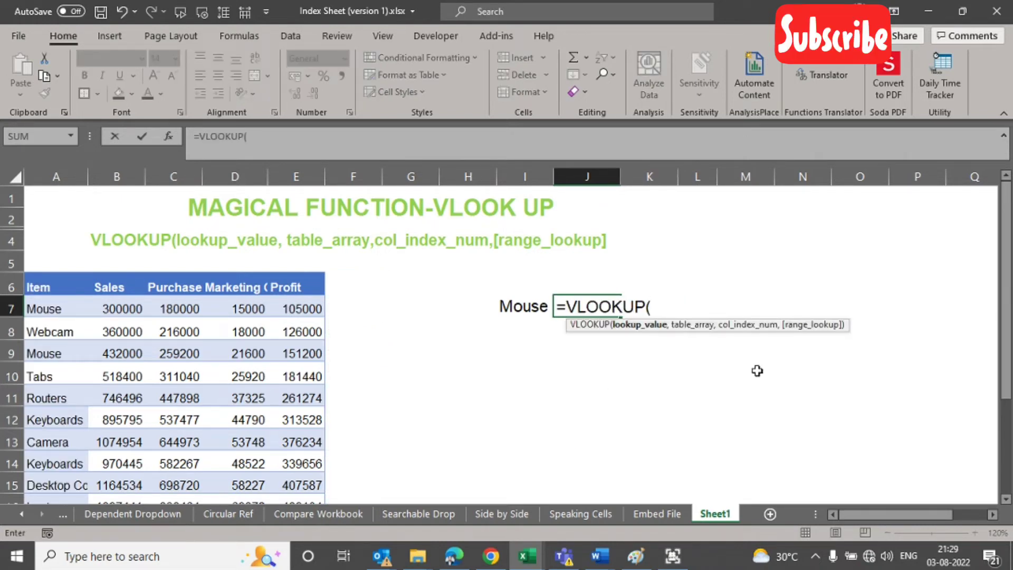
key("Left")
type(",")
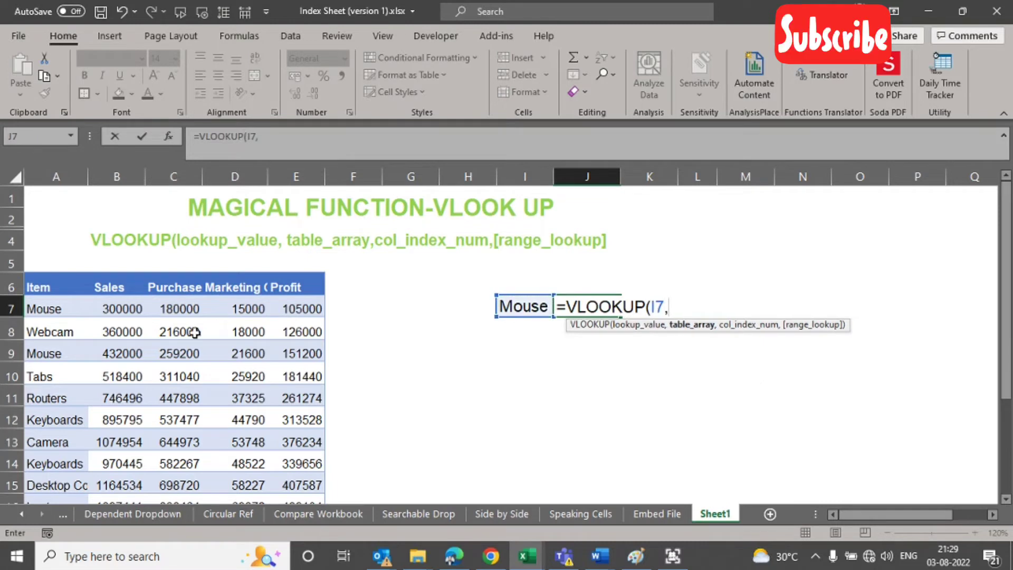
left_click_drag(48, 286, 262, 288)
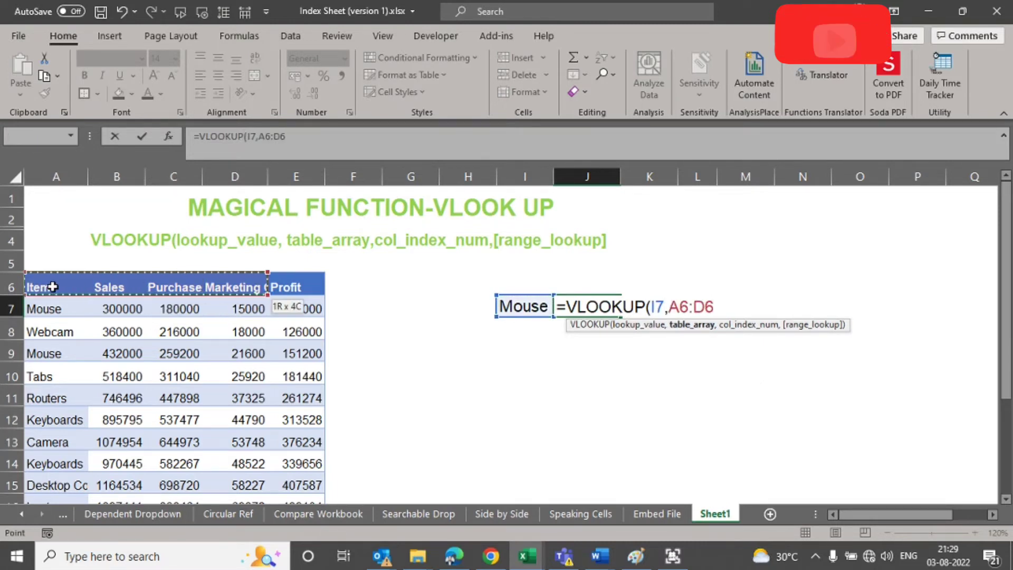
key("ctrl+shift+Right")
key("ctrl+shift+Down")
type(",")
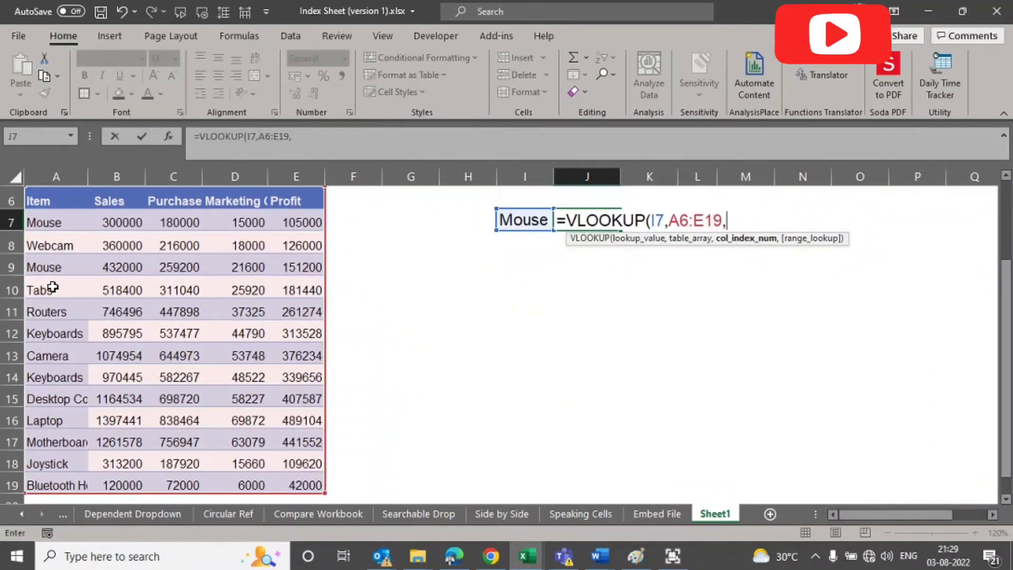
Step: Complete the J7 VLOOKUP formula over A6:E19 with column index 2 and FALSE for an exact match
type("2,")
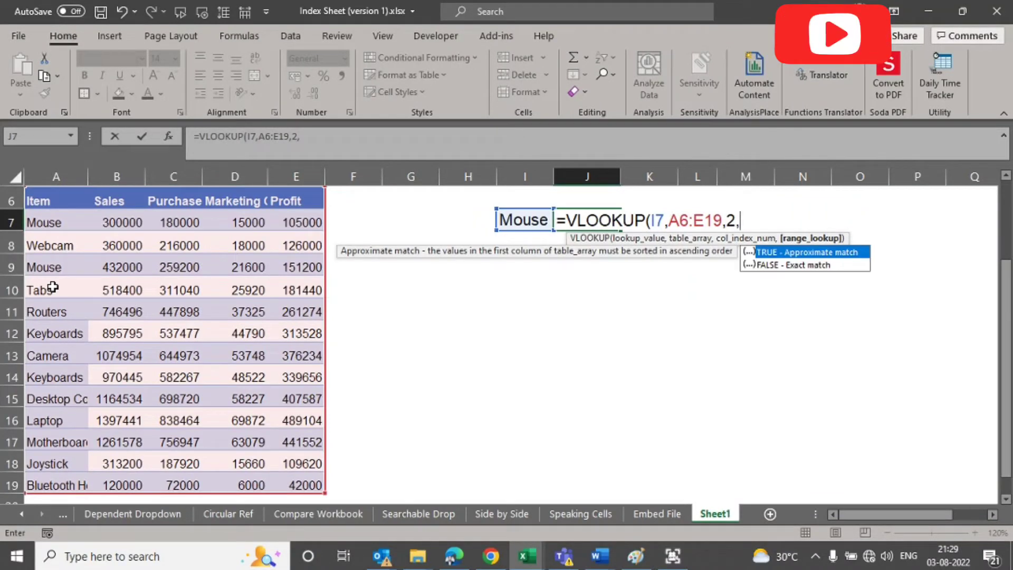
type("false)")
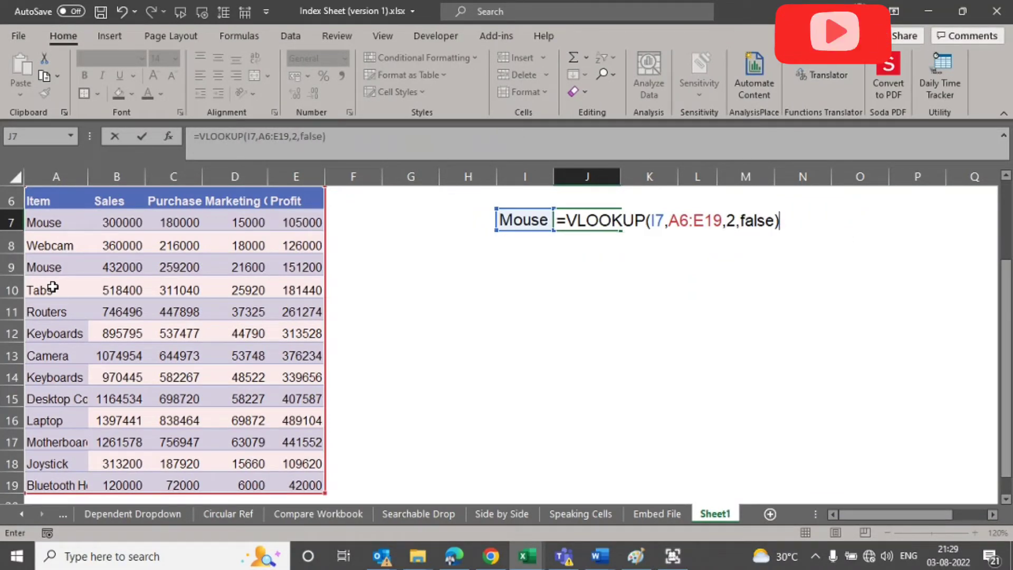
key("Return")
Step: Enter Webcam in I8 as a second lookup item
key("Left")
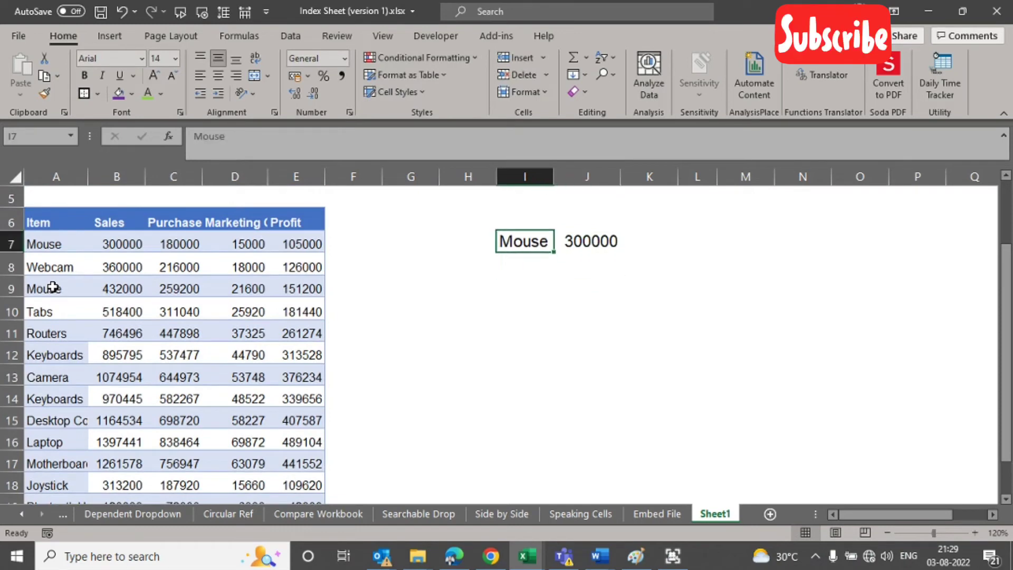
key("Right")
key("Down")
key("Left")
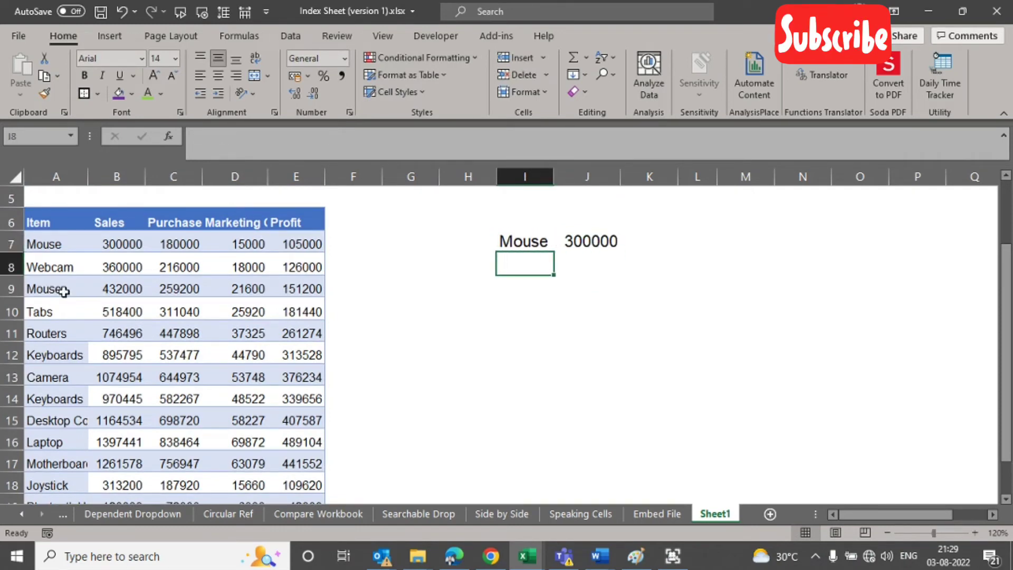
type("Webcam")
key("Return")
Step: Copy the VLOOKUP formula with relative table references from J7 to J8
key("Up")
key("Right")
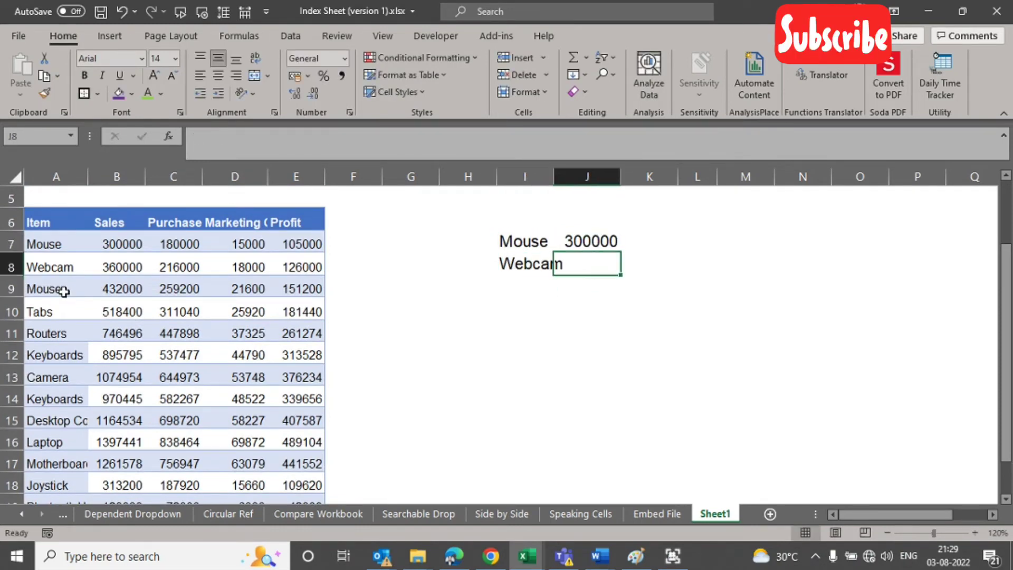
key("Up")
key("ctrl+c")
key("Down")
key("Return")
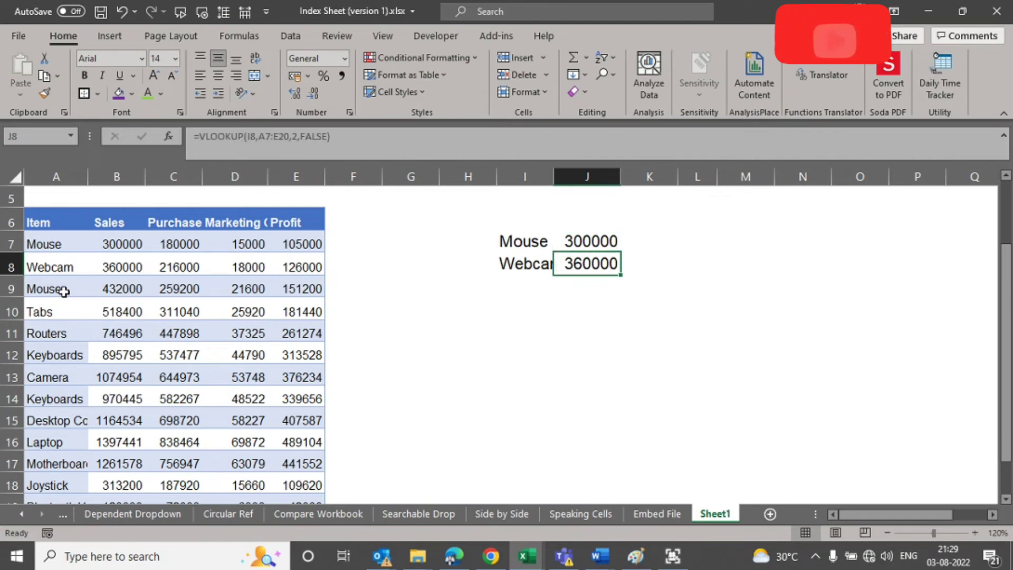
Step: Make the table array in the J7 VLOOKUP formula absolute as $A$6:$E$19
key("Up")
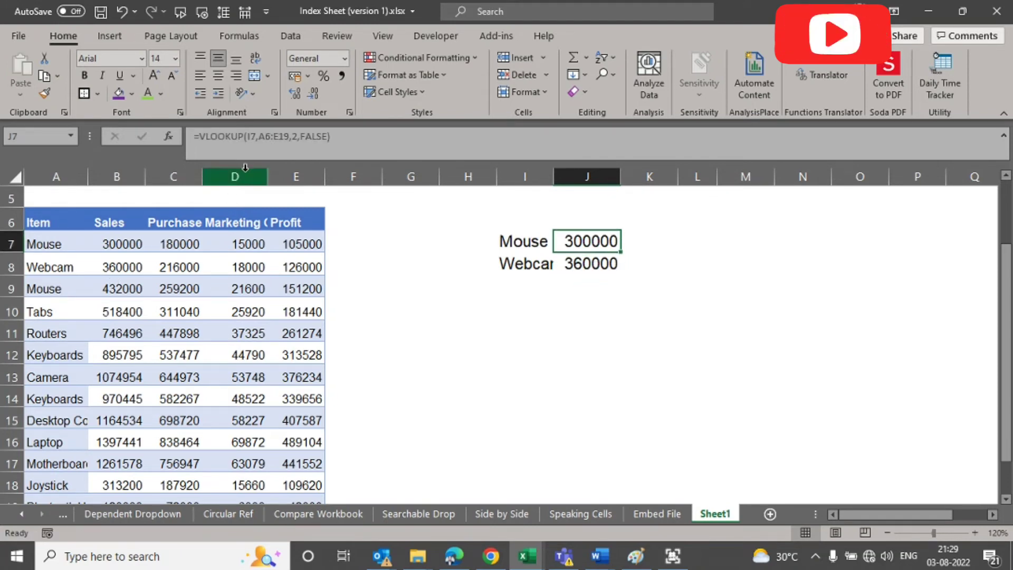
left_click(271, 140)
key("F4")
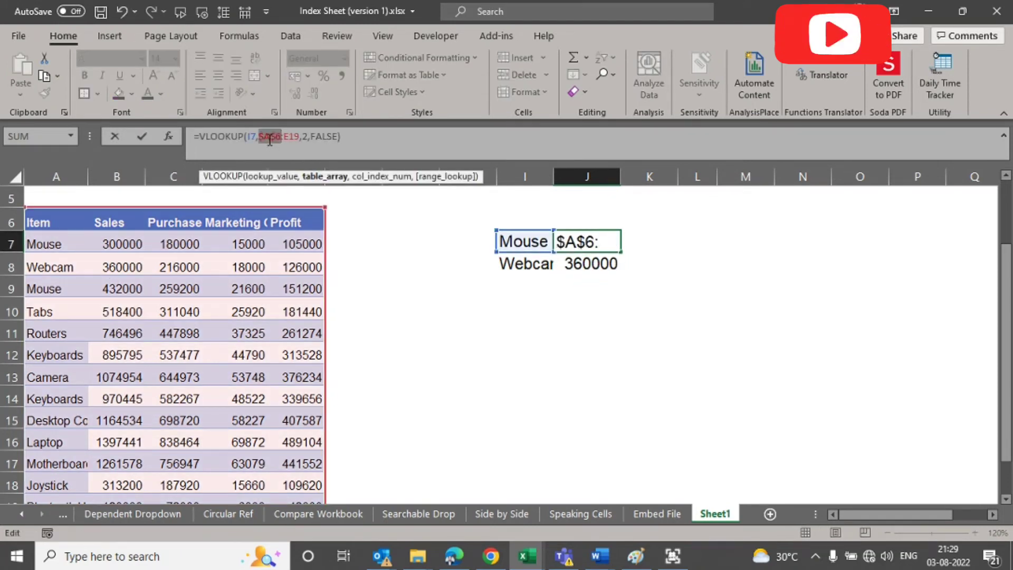
key("Right")
key("Right")
key("F4")
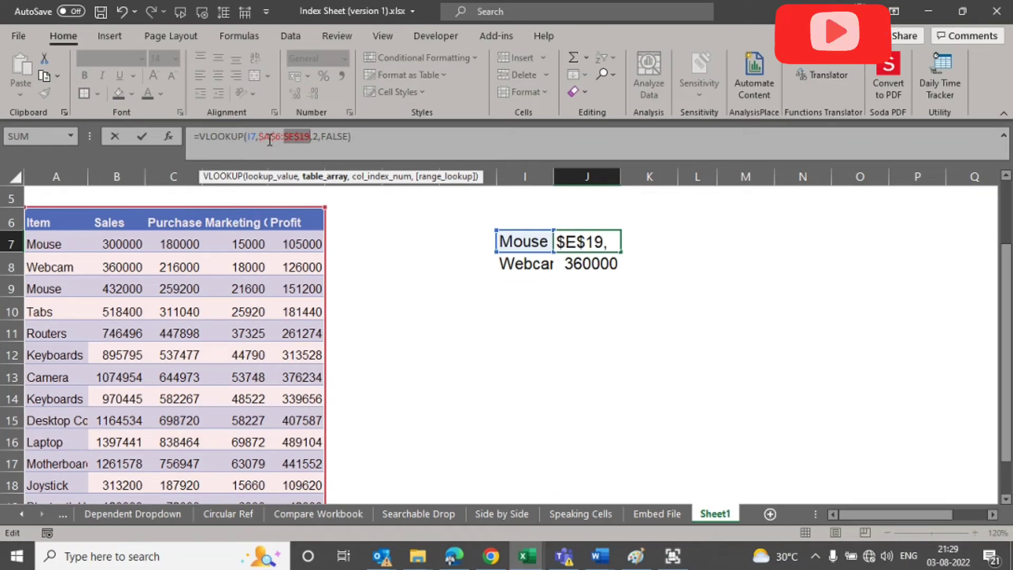
key("Return")
Step: Copy the VLOOKUP formula with the locked table range from J7 to J8
key("Up")
key("ctrl+c")
key("Down")
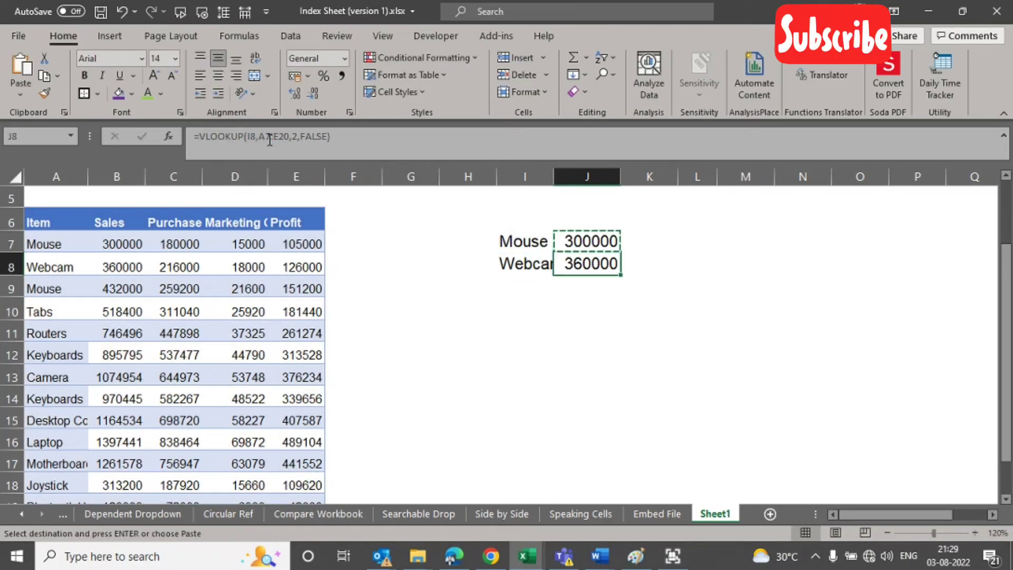
key("Return")
Step: Compare the references in the J8 and J7 formulas to check the locked table range
key("F2")
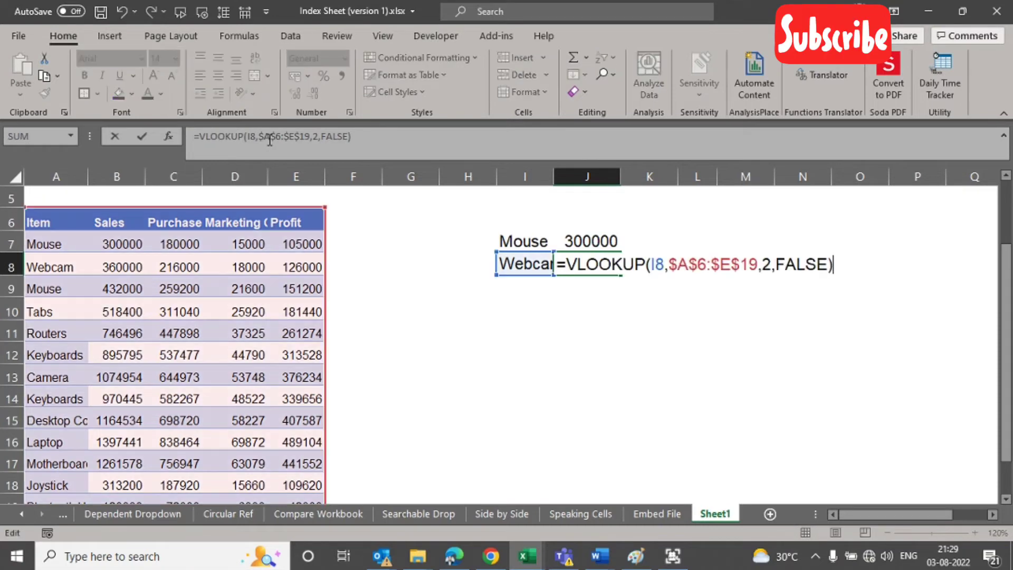
key("Escape")
key("Up")
key("F2")
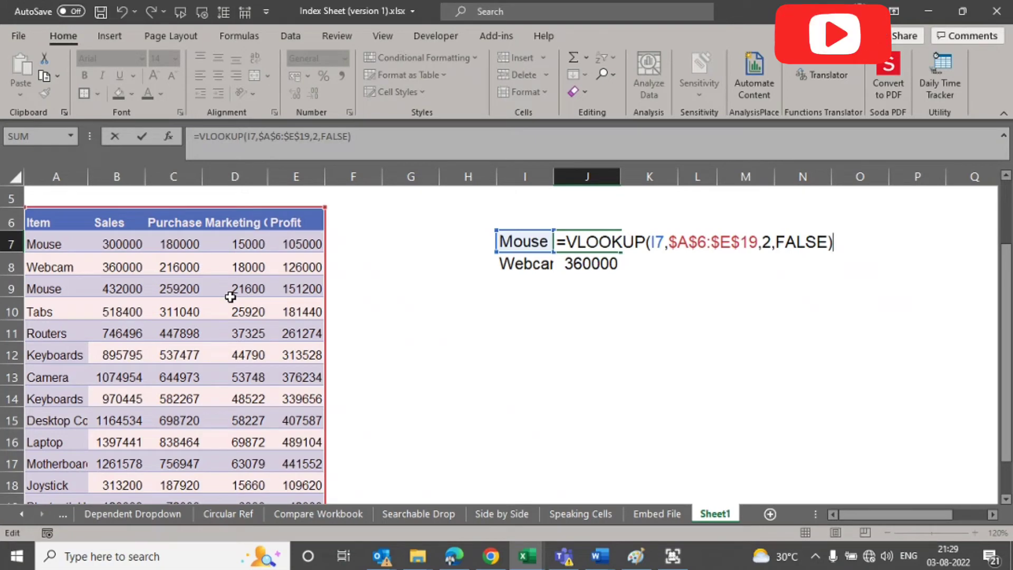
key("Escape")
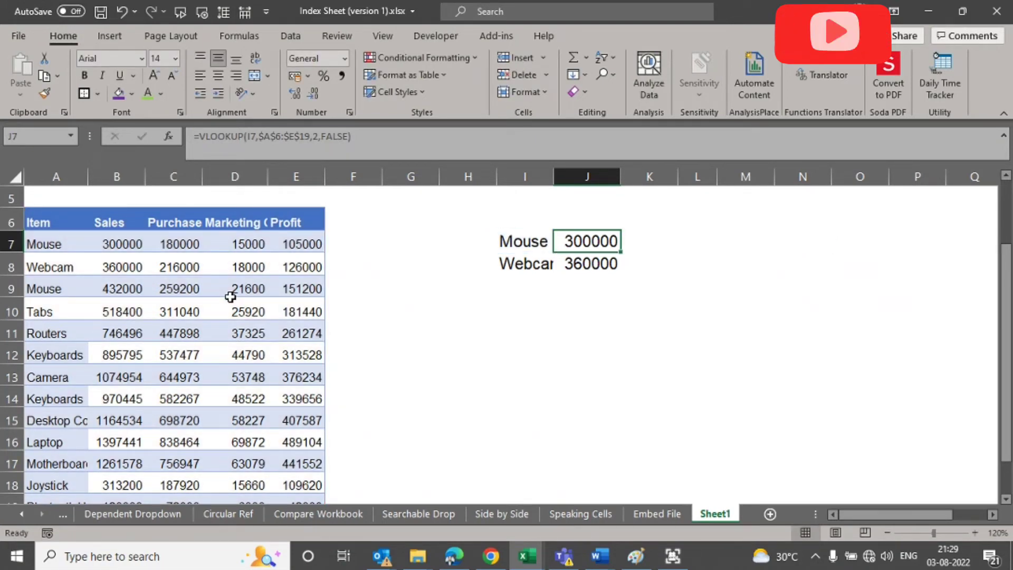
key("Up")
key("Up")
key("Up")
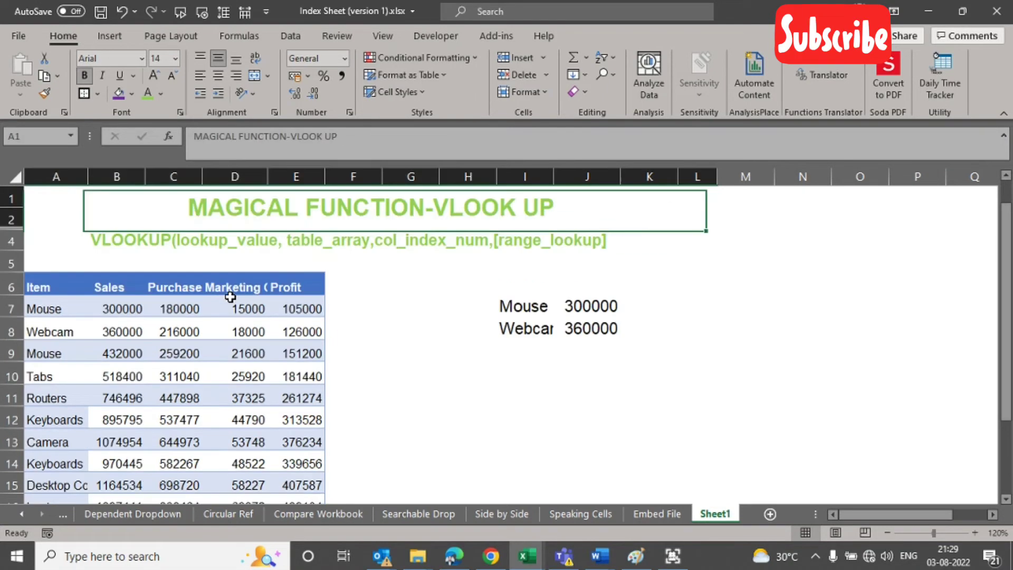
key("Down")
key("Down")
key("Down")
key("Down")
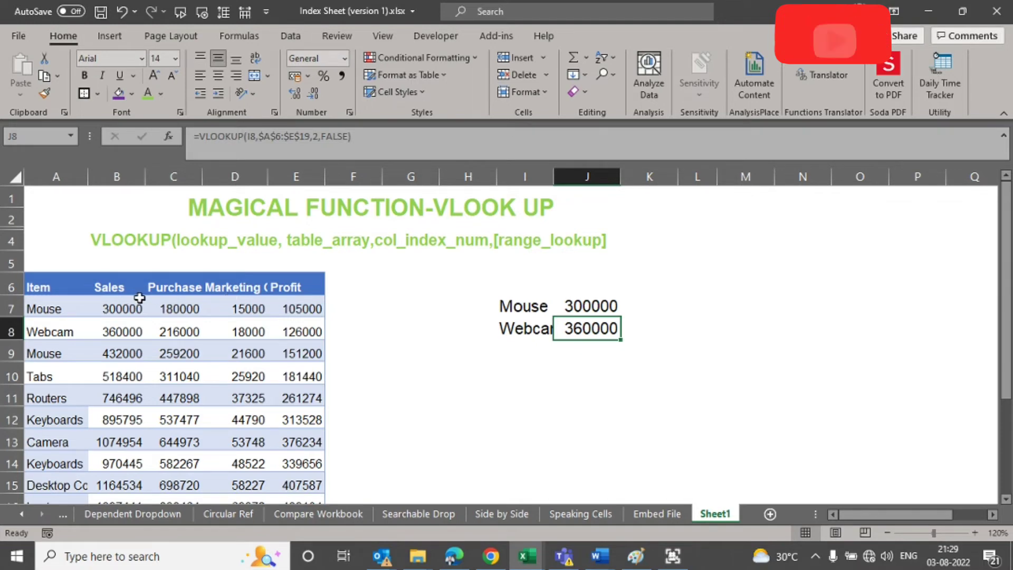
Step: Try to copy the whole table A6:E19 and paste it transposed at G10
left_click_drag(62, 287, 61, 287)
key("shift+Right")
key("shift+Right")
key("shift+Right")
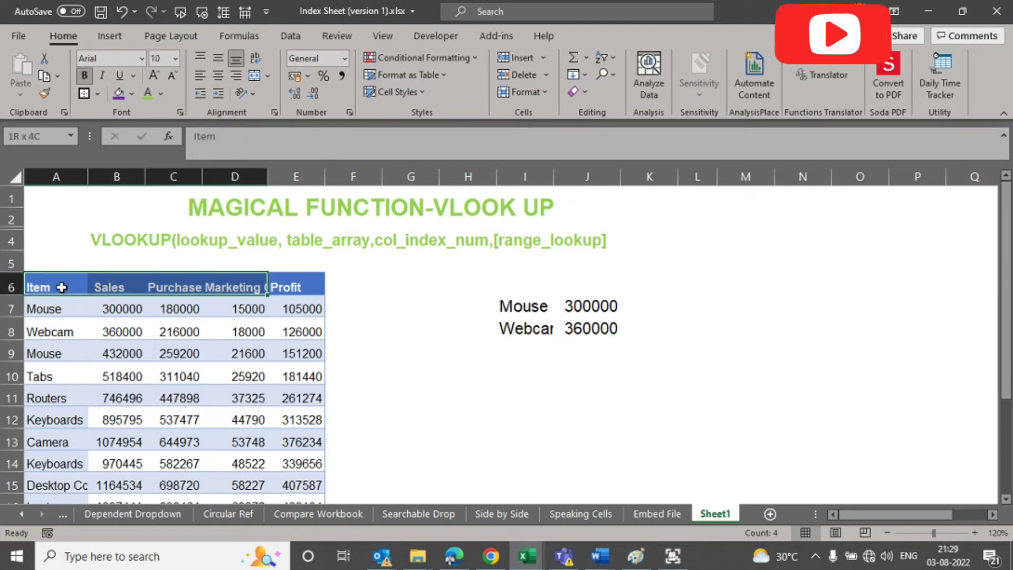
key("ctrl+shift+Down")
key("ctrl+c")
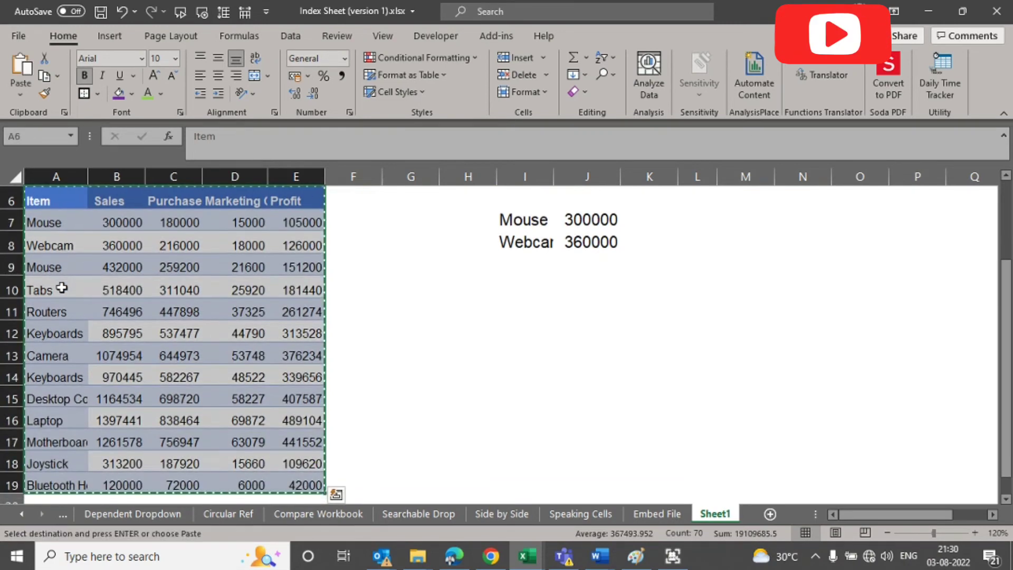
left_click(436, 289)
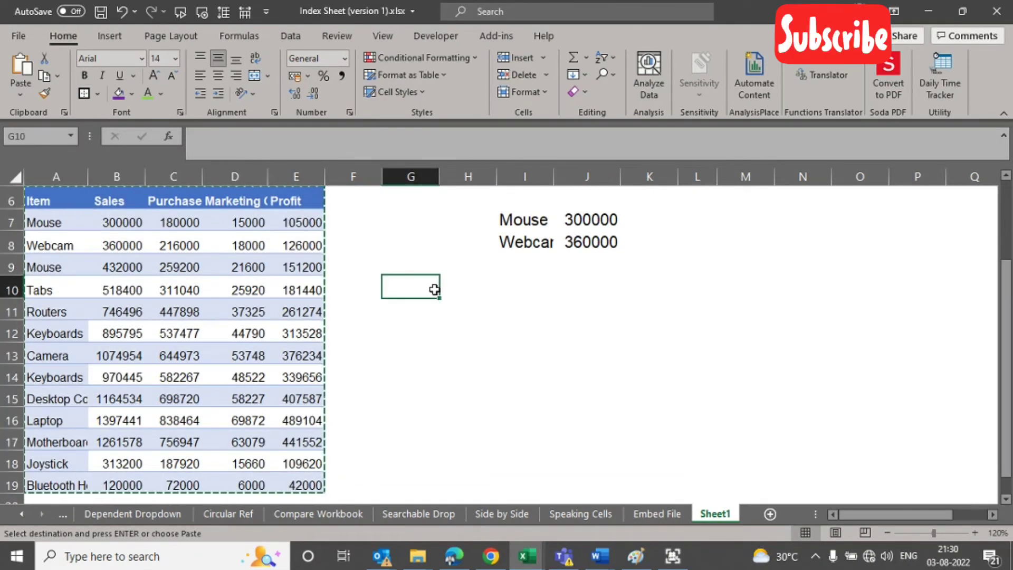
key("ctrl+alt+v")
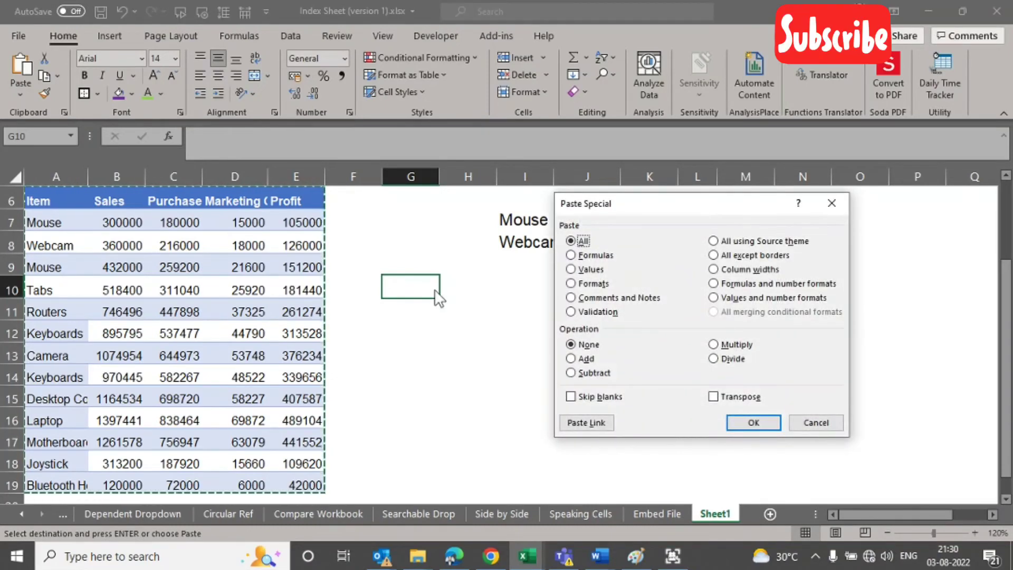
left_click(741, 395)
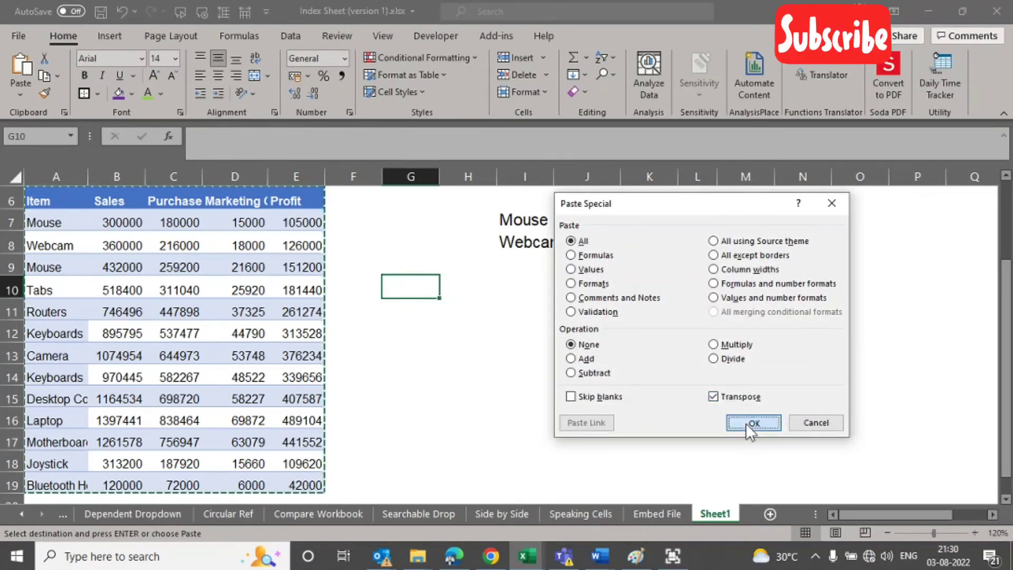
left_click(746, 423)
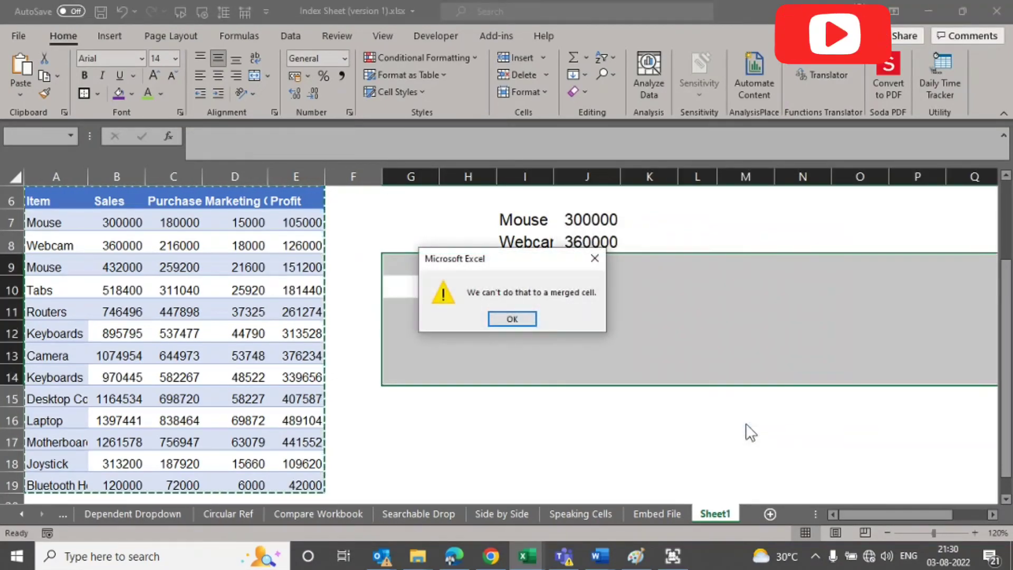
left_click(516, 318)
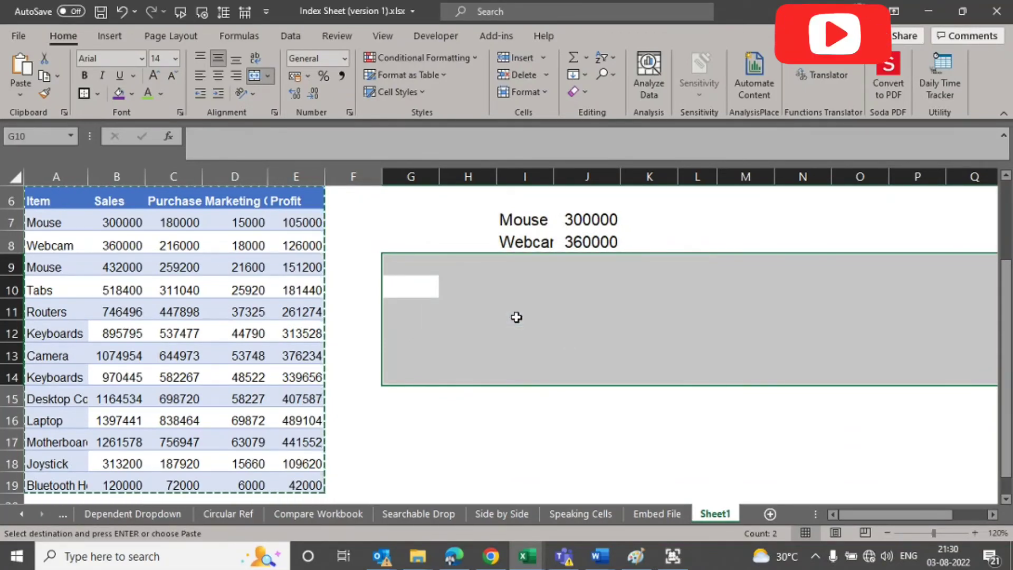
key("Escape")
left_click(465, 310)
Step: Copy A6:E9, paste it transposed at H10, and widen column H slightly
left_click_drag(33, 201, 274, 260)
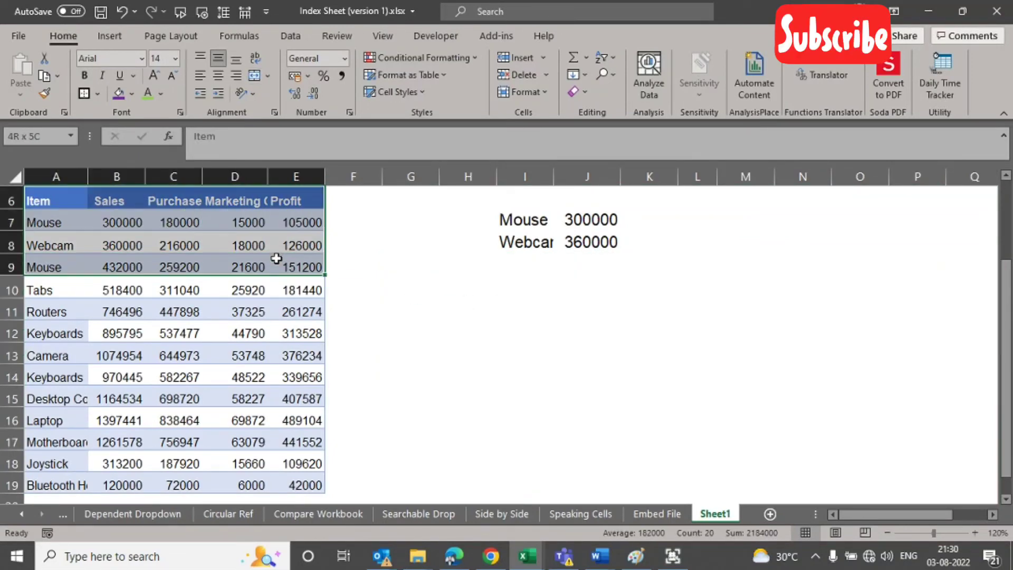
key("ctrl+c")
left_click(445, 291)
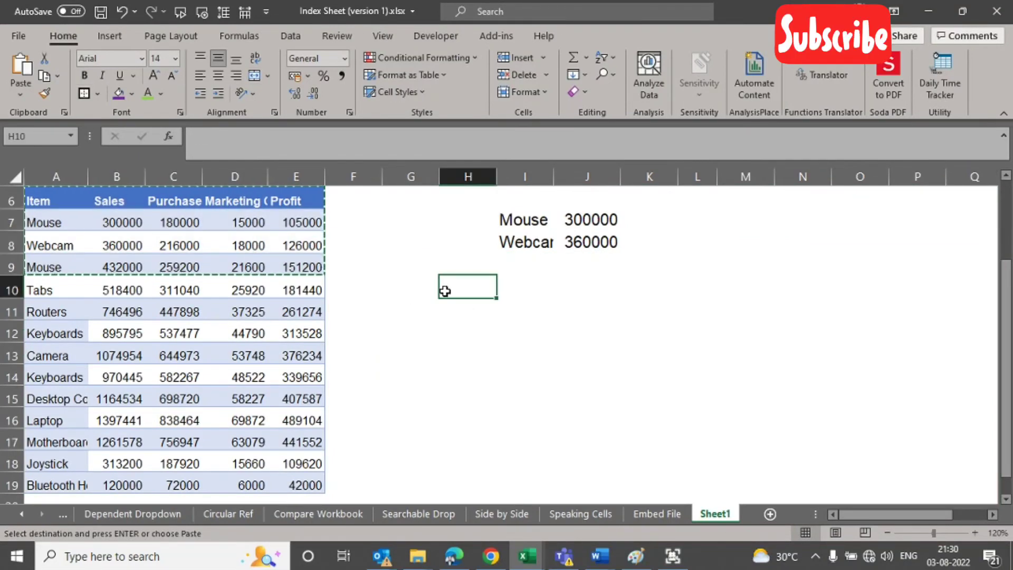
key("ctrl+alt+v")
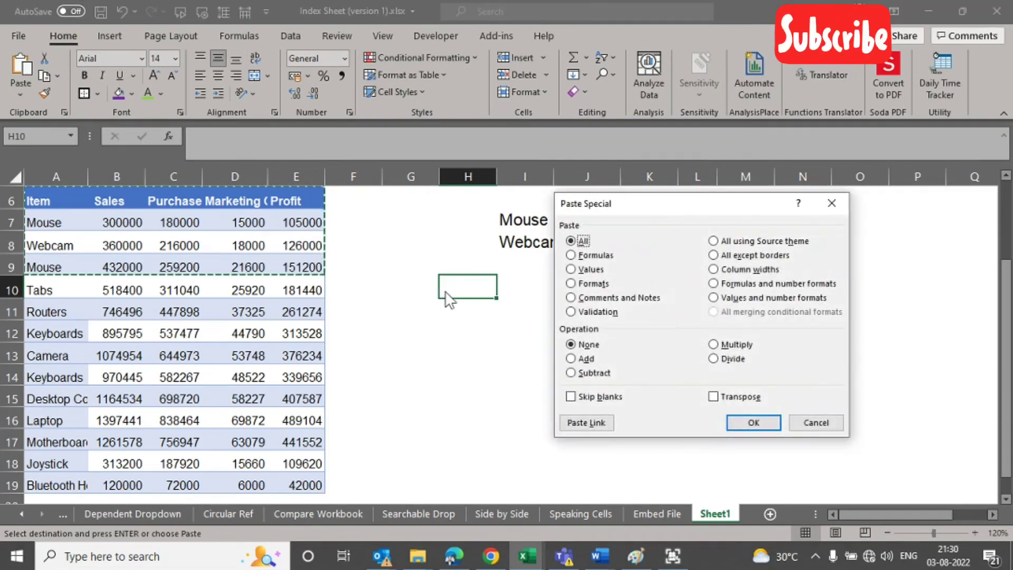
left_click(716, 399)
left_click(750, 423)
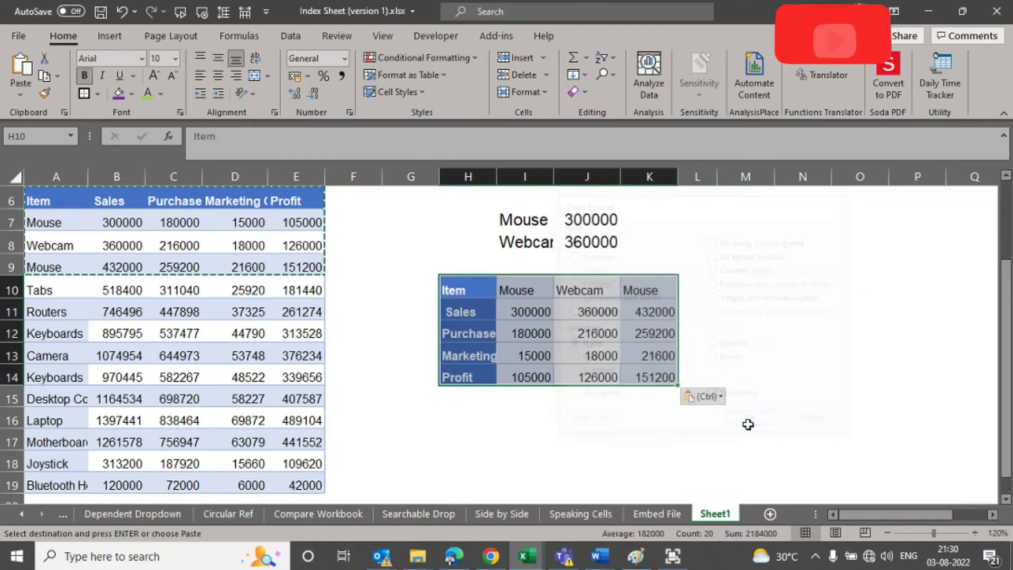
left_click(724, 341)
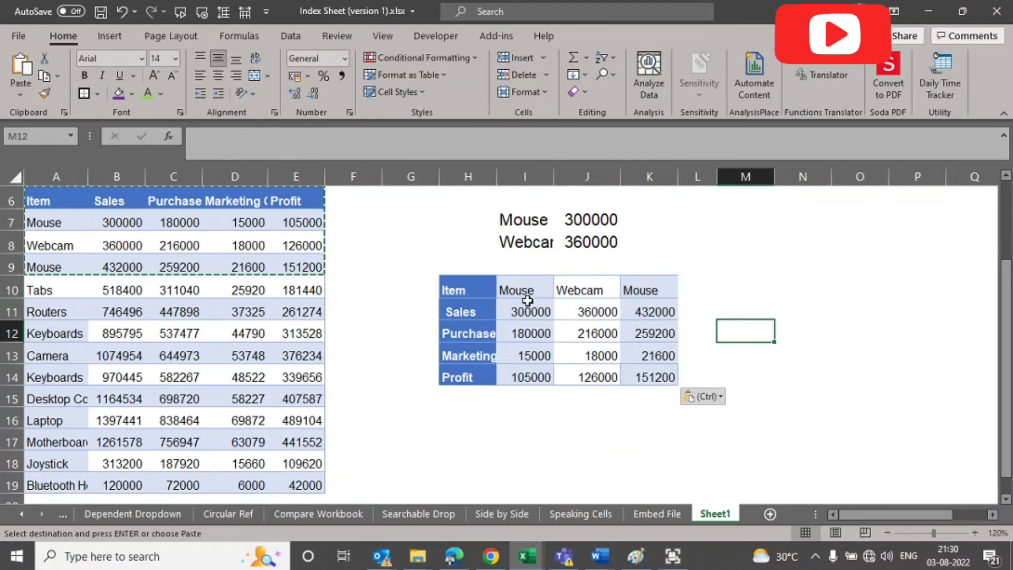
left_click_drag(496, 181, 499, 181)
Step: Replace the formula in J7 with =HLOOKUP(I7,H10:K14,2,0) to look up the item's sales in the transposed table
left_click(558, 220)
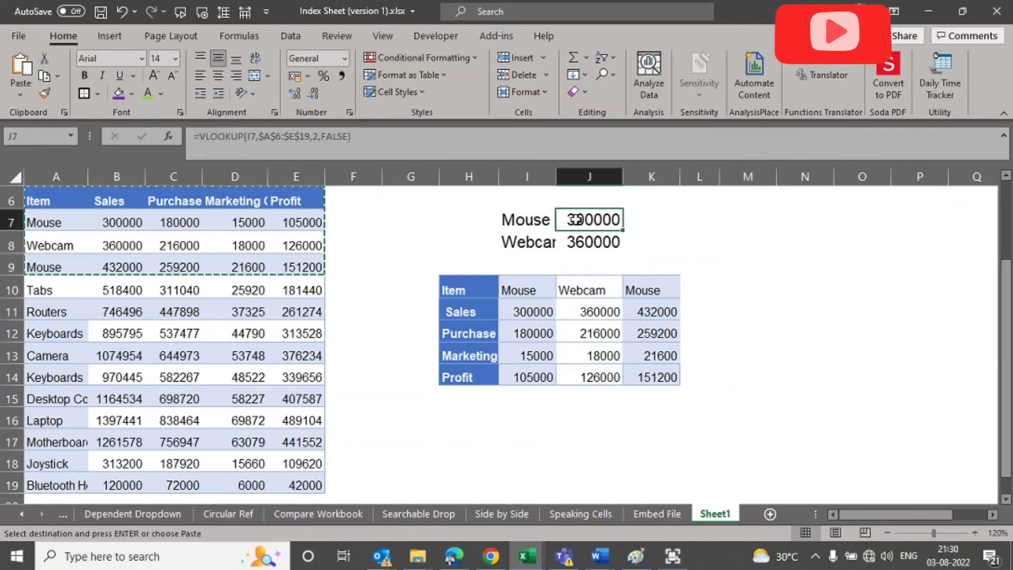
key("Escape")
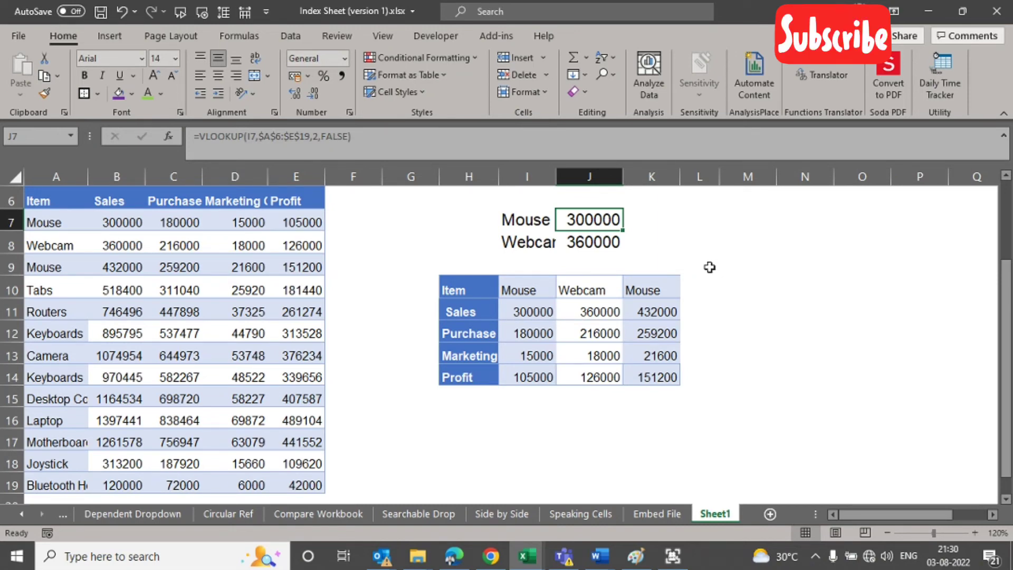
type("=hlo")
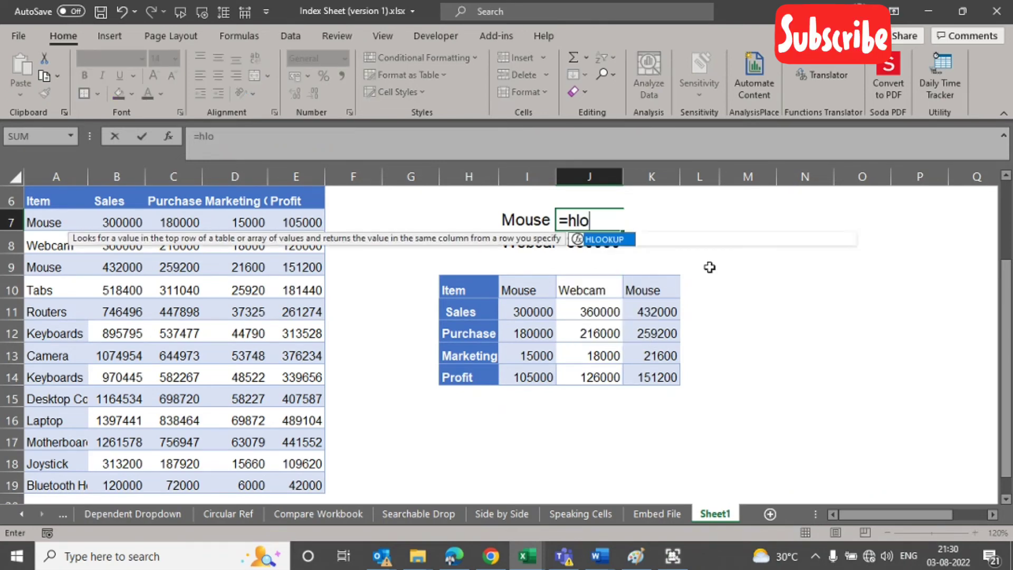
key("Tab")
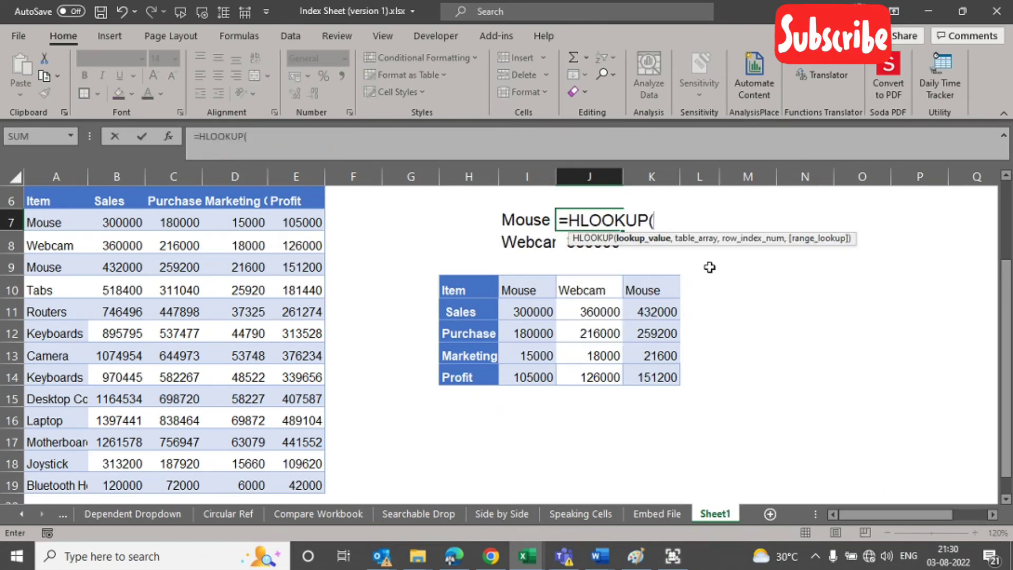
key("Left")
type(",")
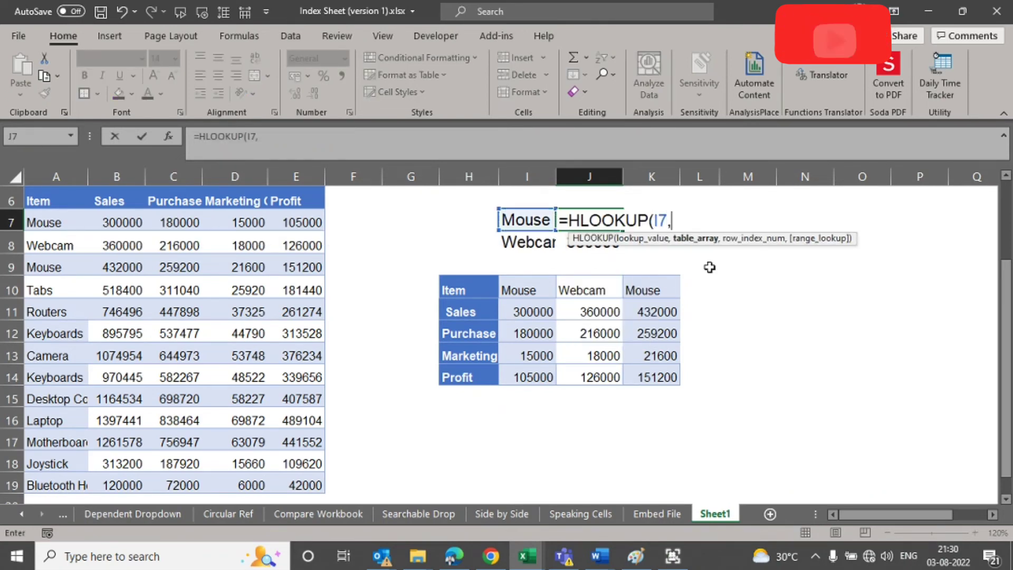
left_click(484, 299)
key("ctrl+shift+Right")
key("ctrl+shift+Down")
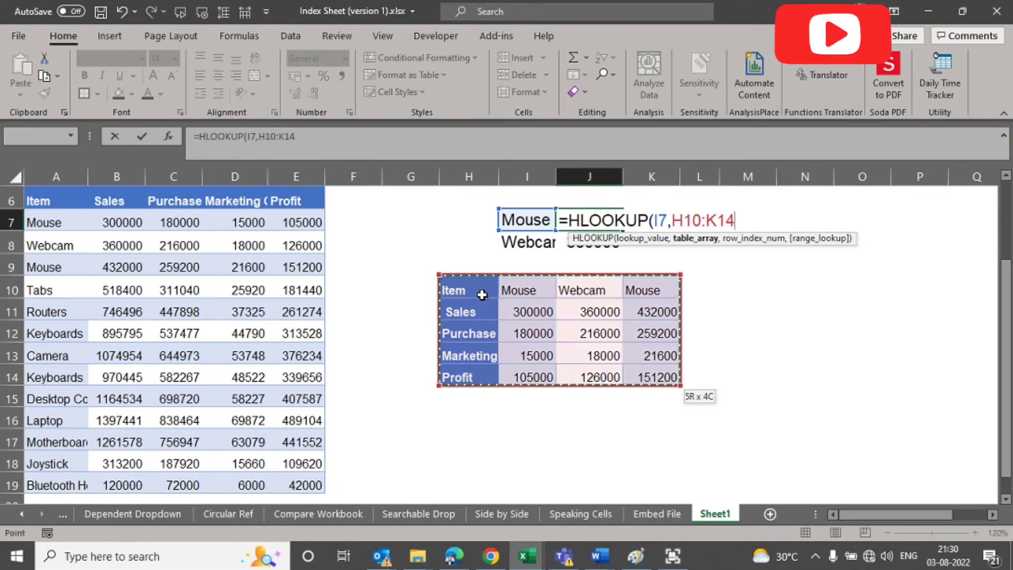
type(",")
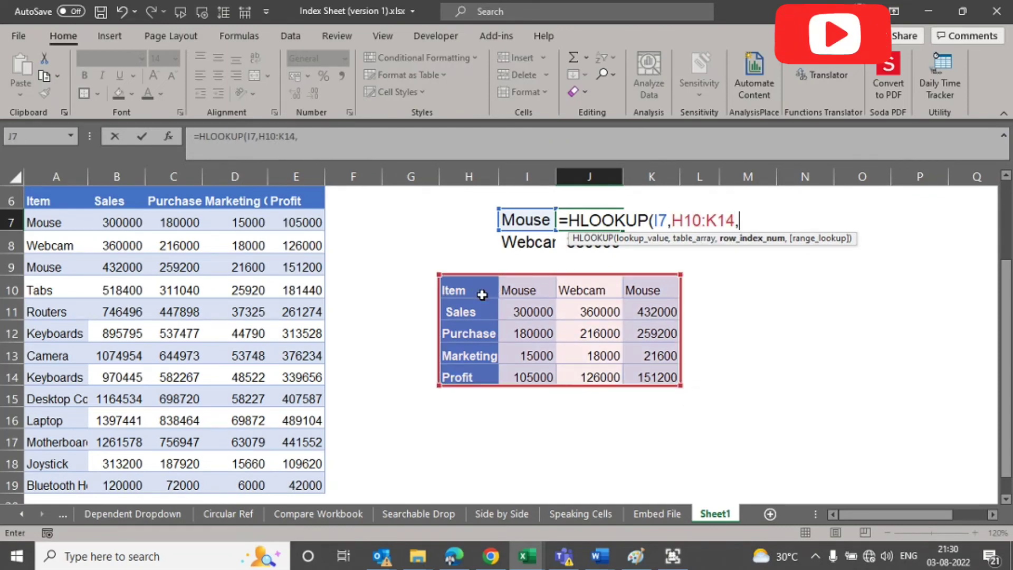
type("2,0)")
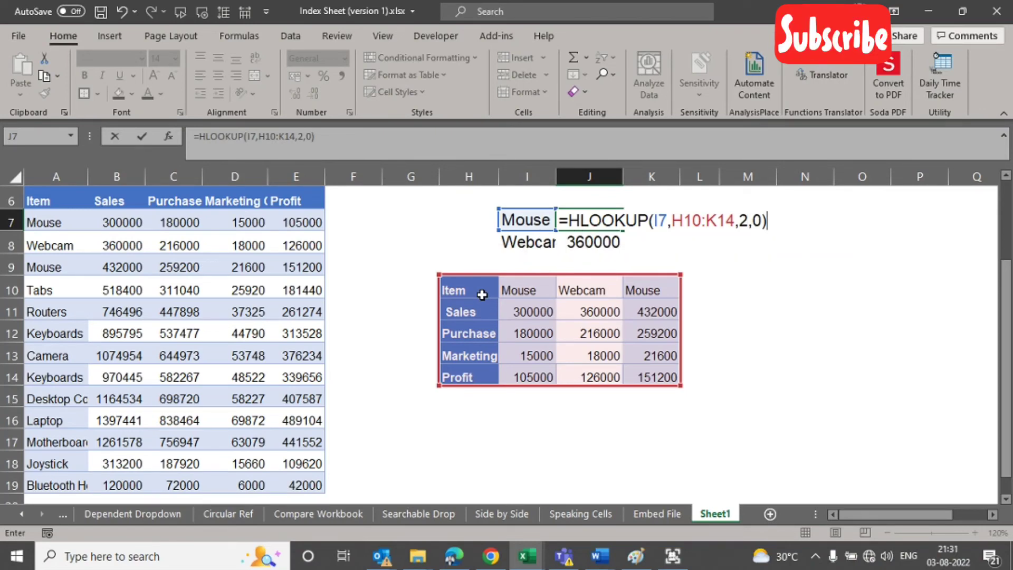
key("Return")
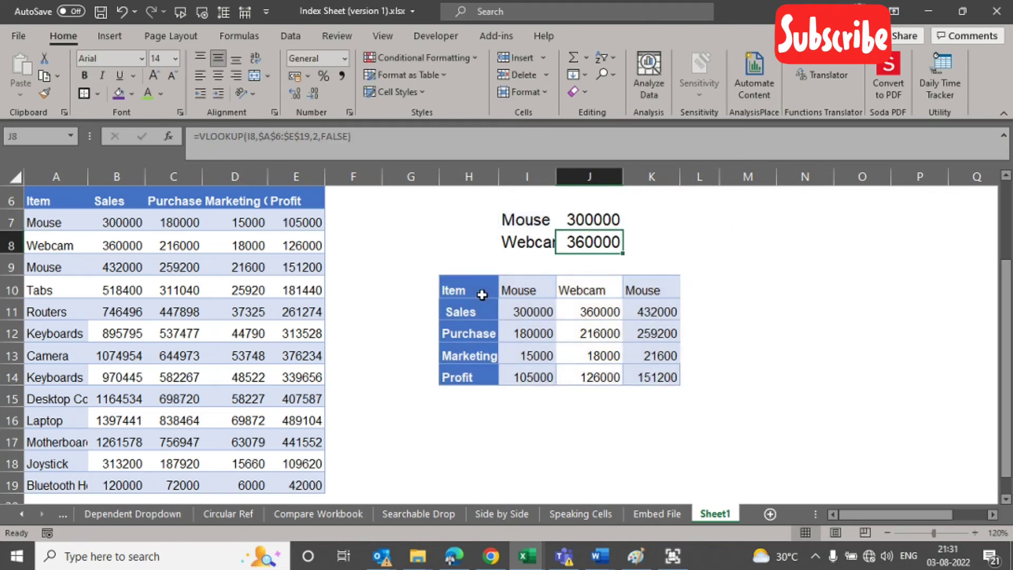
key("Up")
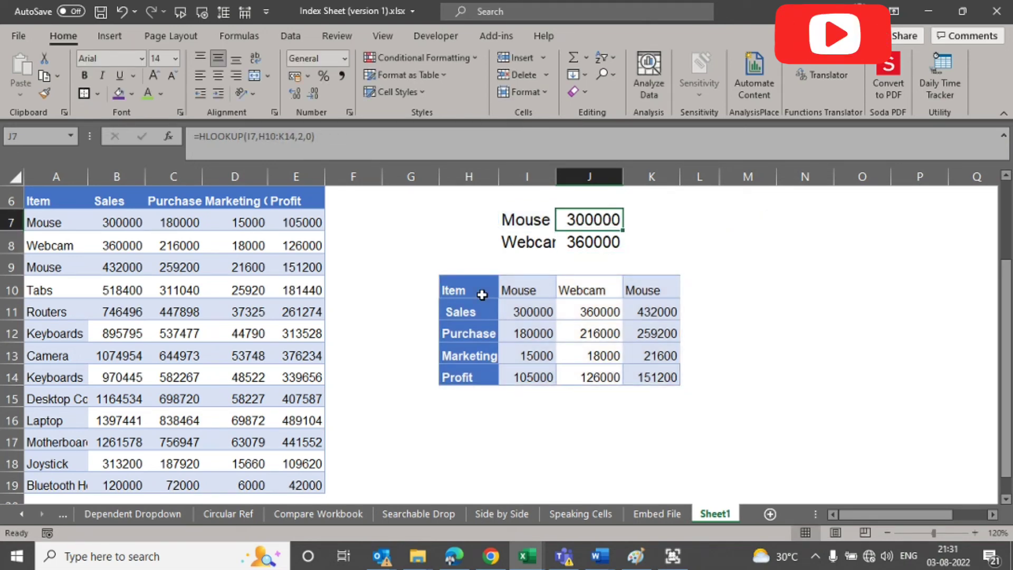
Step: Set the row index number in the HLOOKUP formula in J8 to 4
key("Down")
key("F2")
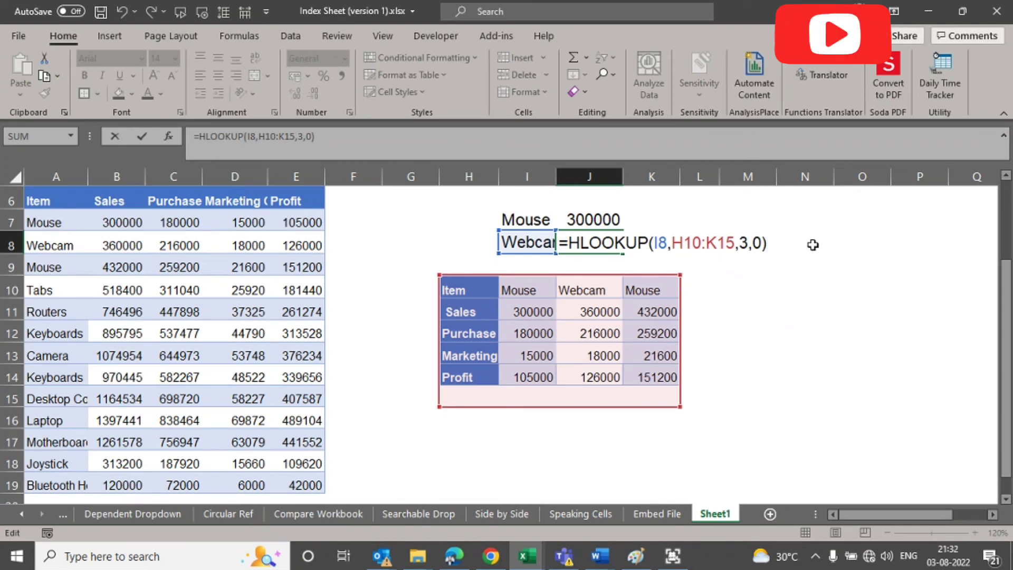
left_click(746, 243)
key("BackSpace")
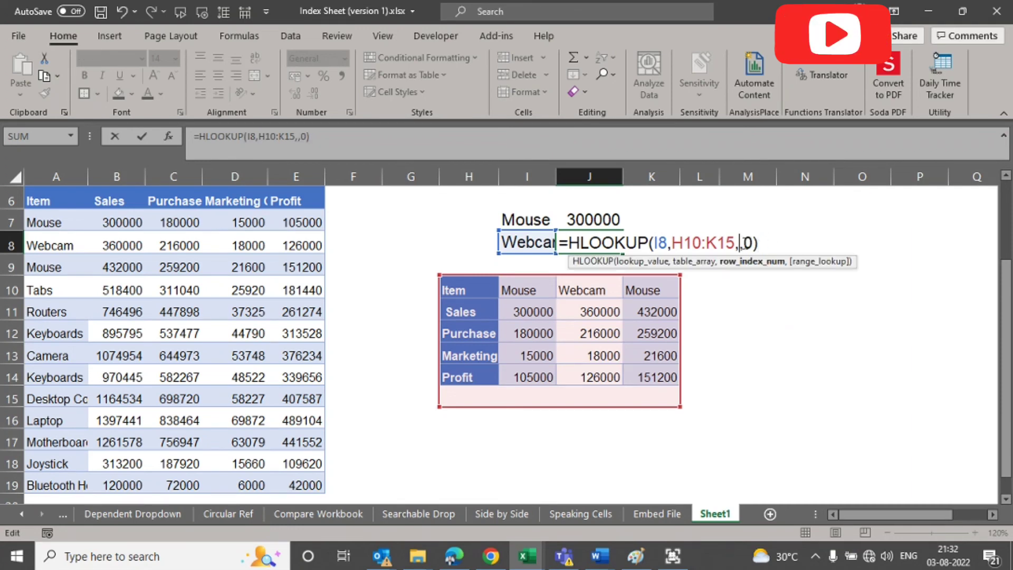
type("4")
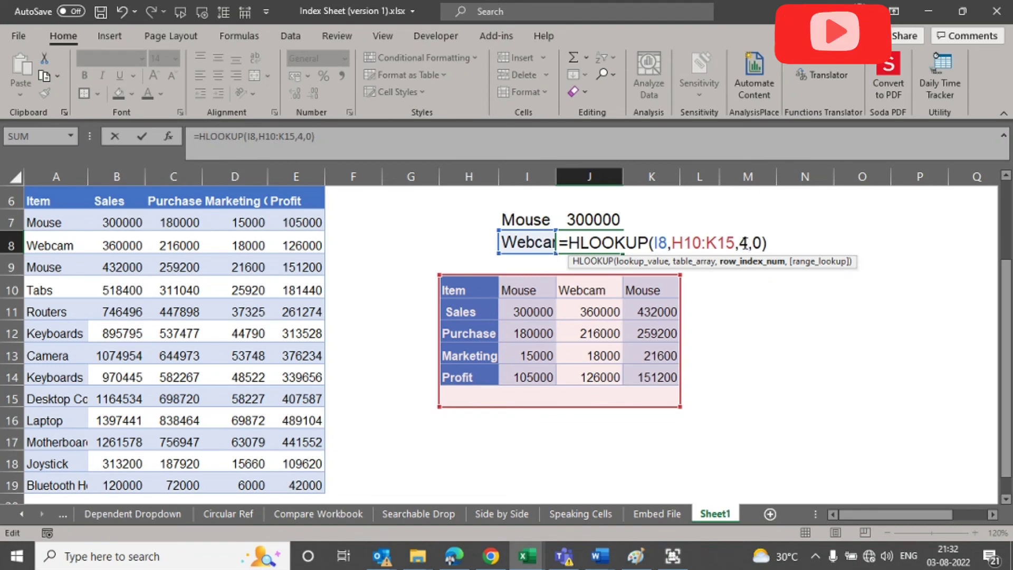
key("Return")
key("Up")
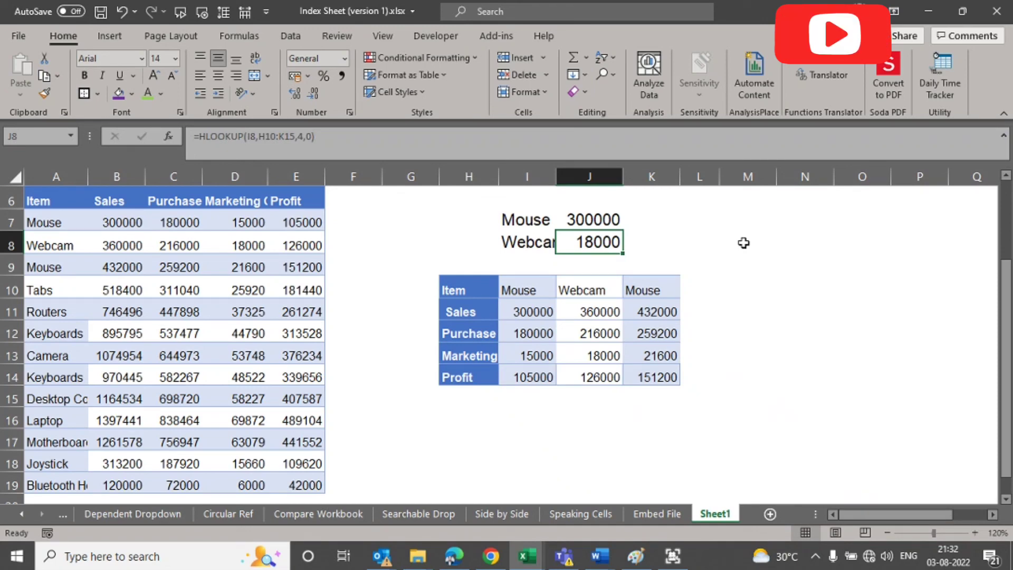
Step: Open the HLOOKUP formula in J7 for editing at its row index number
key("Return")
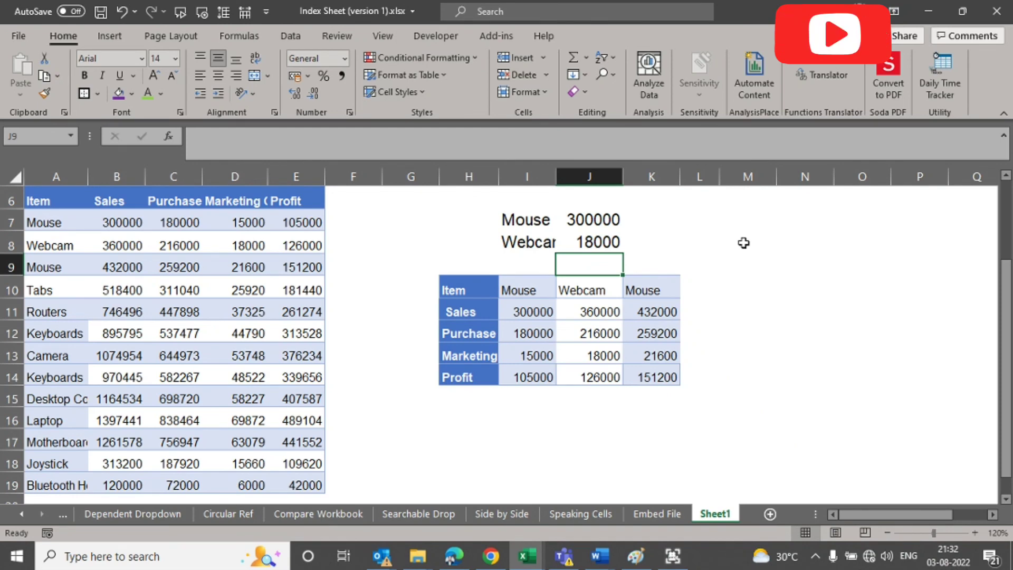
key("Up")
key("Up")
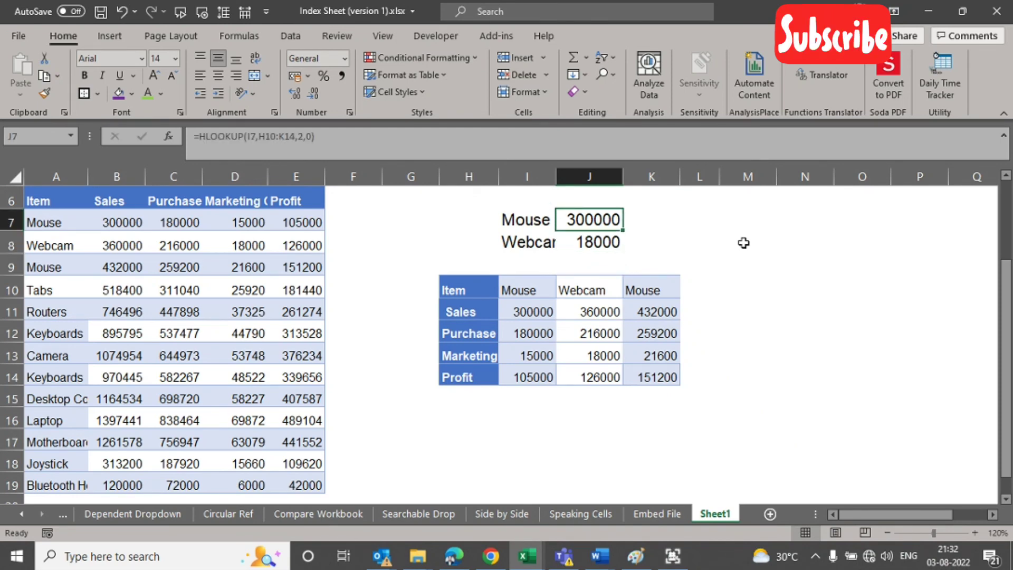
key("F2")
key("Left")
key("Left")
key("Left")
key("Left")
key("Right")
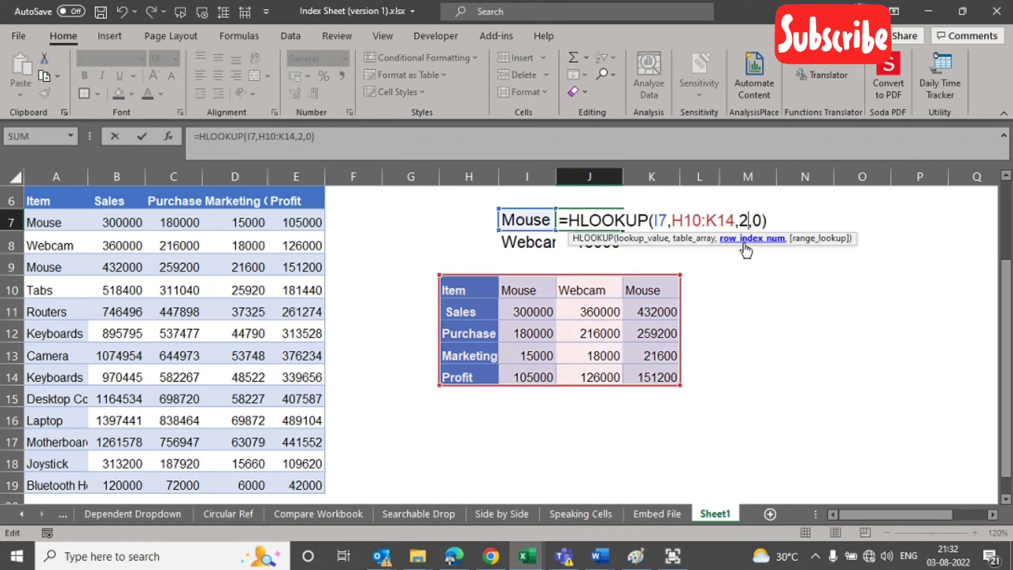